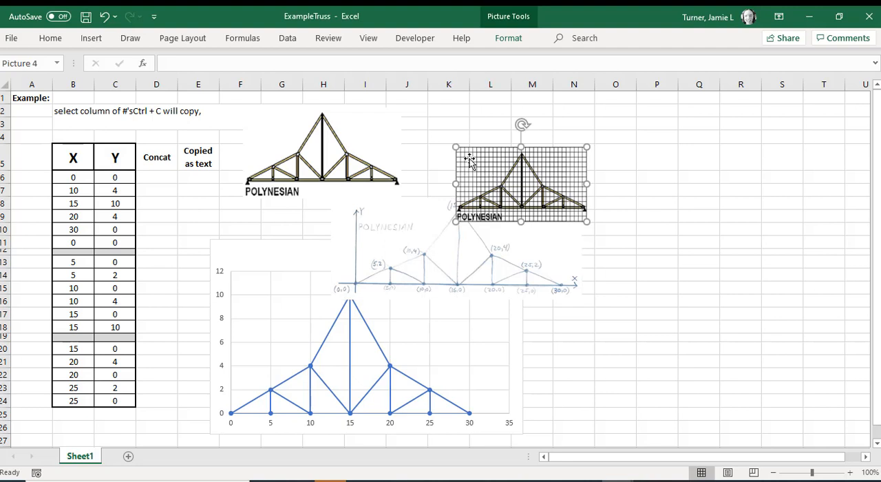
Step: Move the gridded truss picture up beside the plain truss picture, and shift the hand-drawn sketch right, off the chart
mouse_move(487, 164)
left_mouse_down()
mouse_move(487, 175)
mouse_move(465, 118)
left_mouse_up()
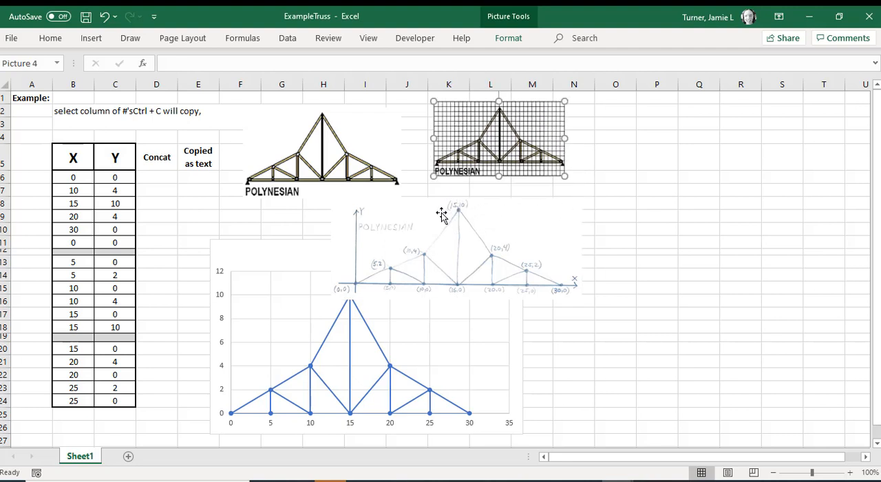
left_click(441, 216)
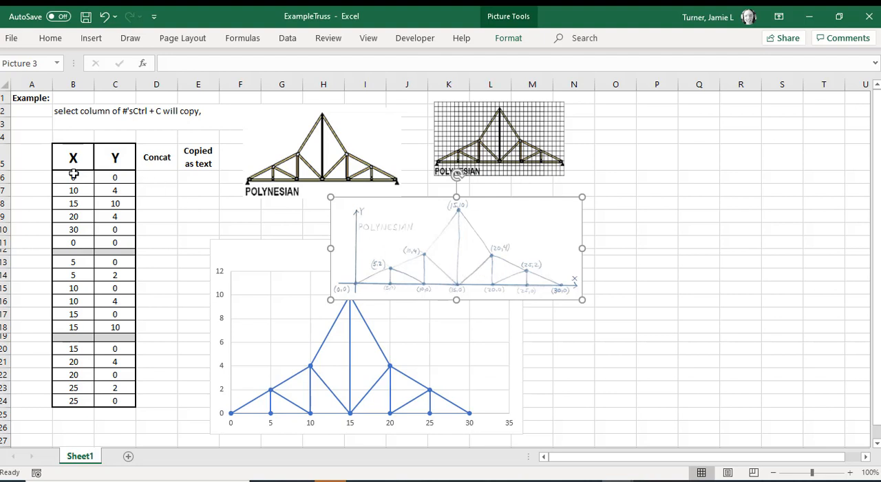
left_click_drag(73, 177, 115, 177)
left_click(252, 252)
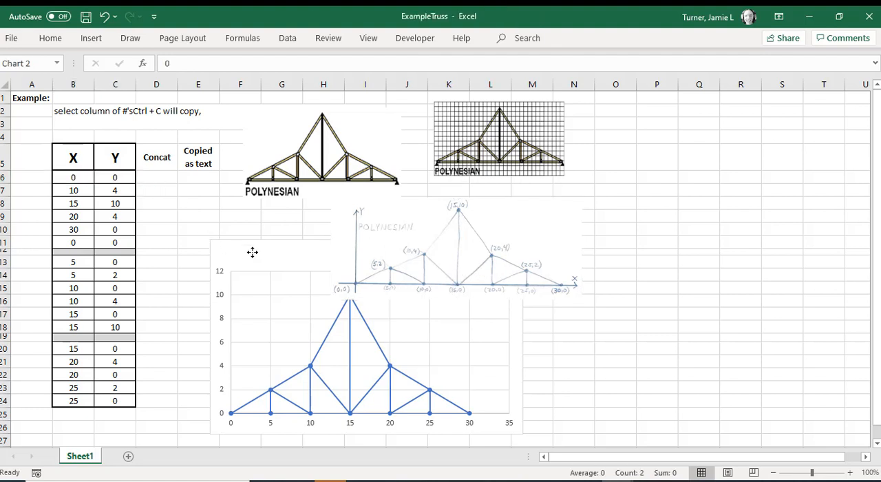
left_click_drag(246, 252, 227, 234)
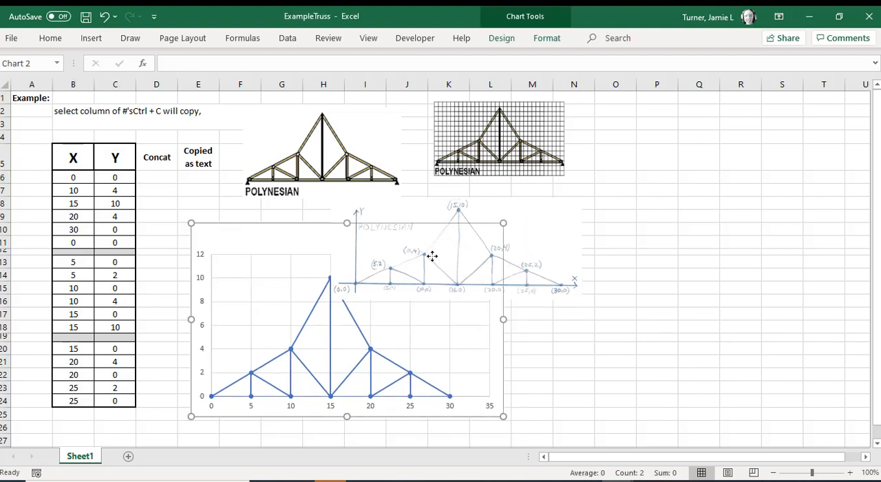
mouse_move(429, 256)
left_mouse_down()
mouse_move(535, 228)
mouse_move(587, 245)
left_mouse_up()
Step: Delete the existing Y chart from the sheet
left_click(329, 252)
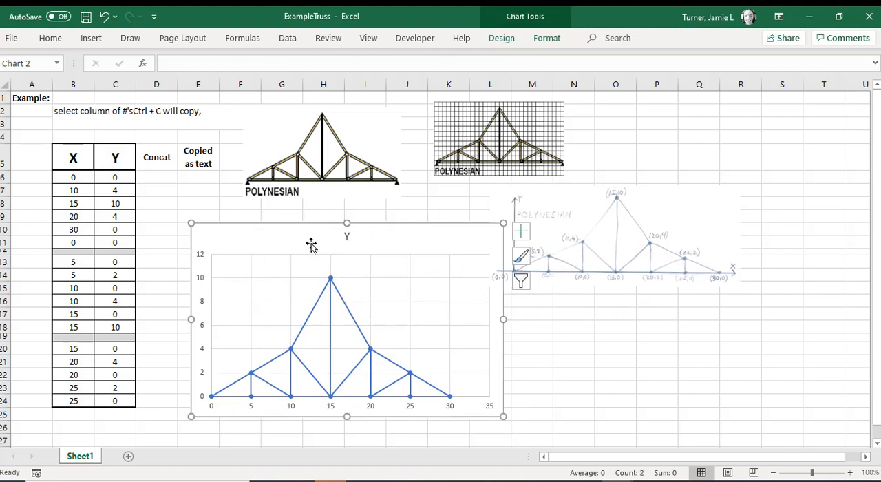
key("Delete")
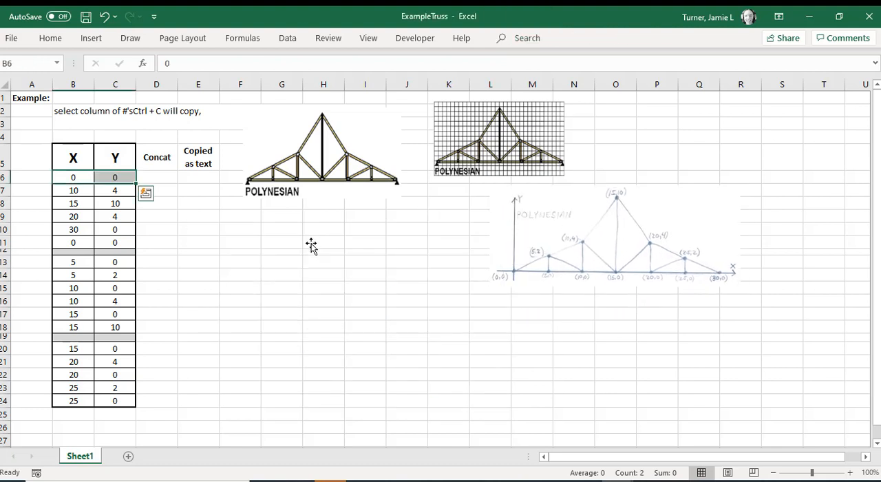
left_click(77, 159)
left_click_drag(77, 160, 106, 157)
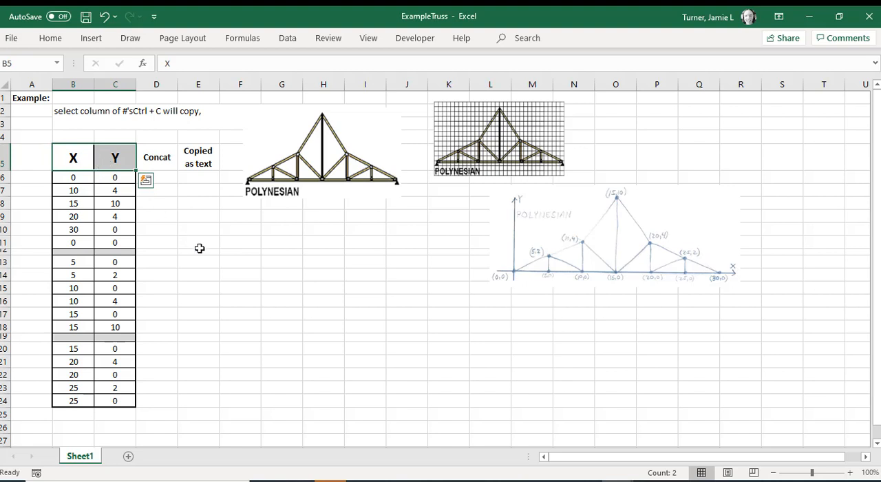
left_click(199, 244)
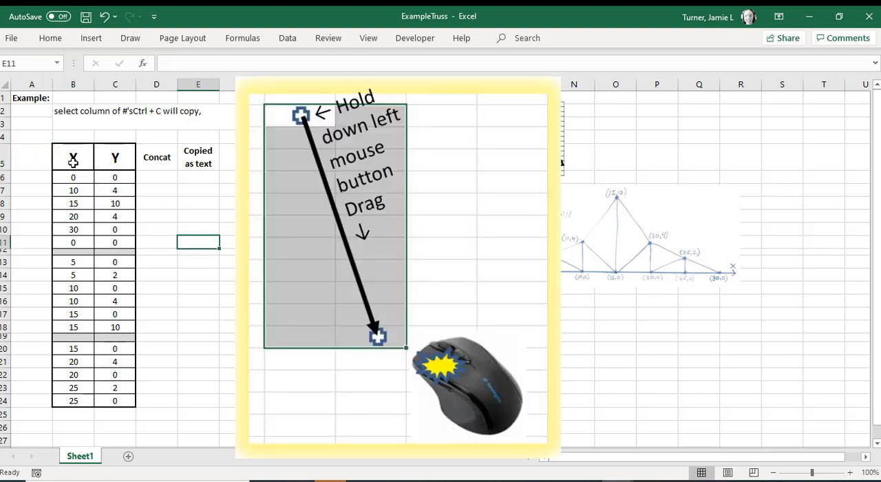
Step: Insert a Scatter with Straight Lines and Markers chart from B5:C24 and place it below the plain truss picture
left_click(73, 161)
left_click_drag(73, 161, 105, 407)
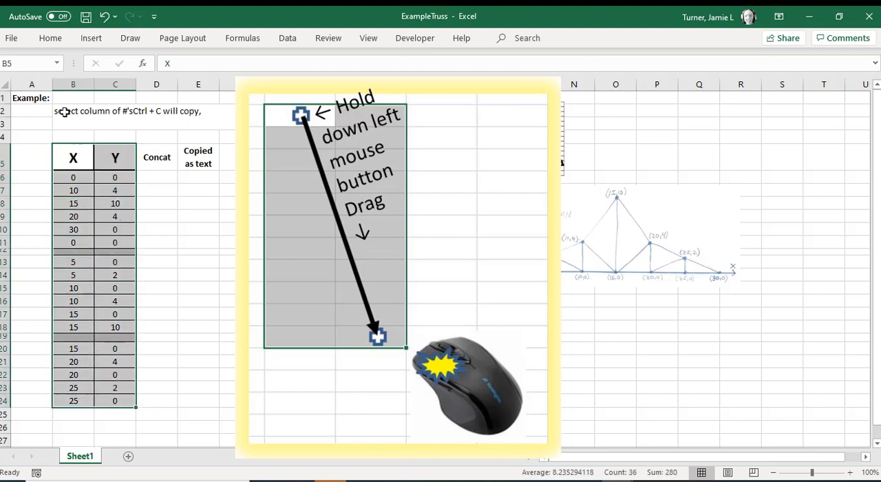
left_click(54, 39)
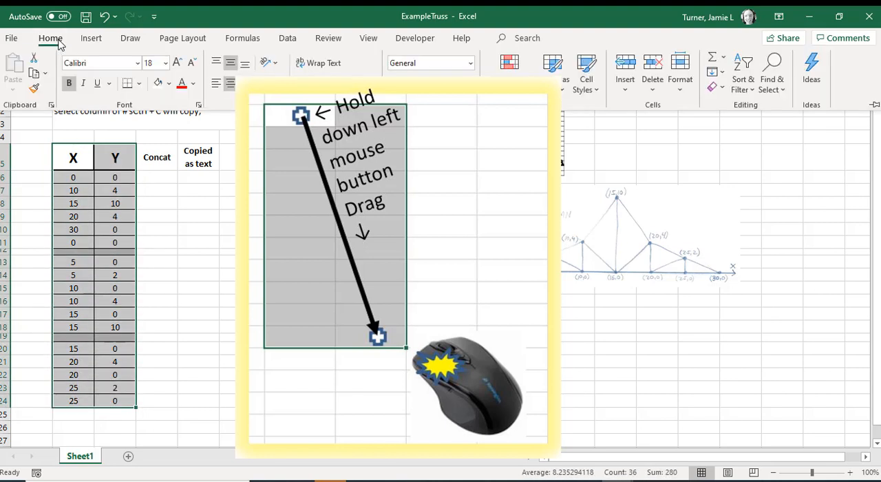
left_click(91, 39)
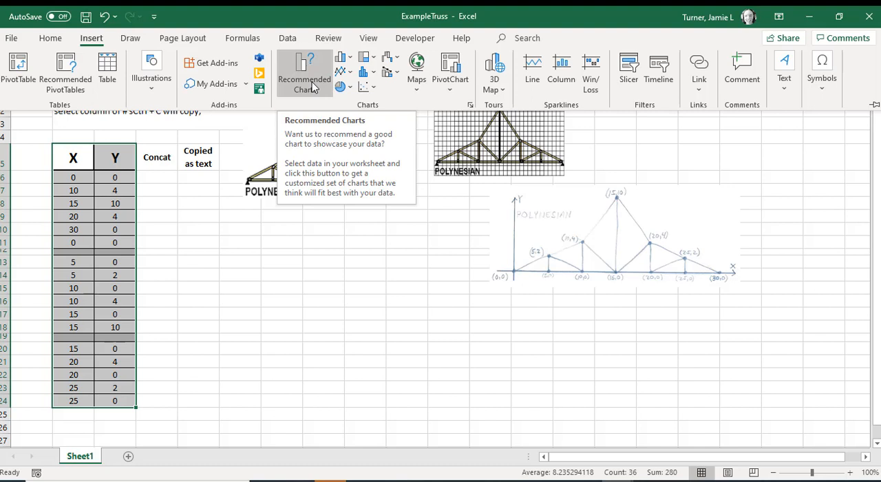
left_click(372, 88)
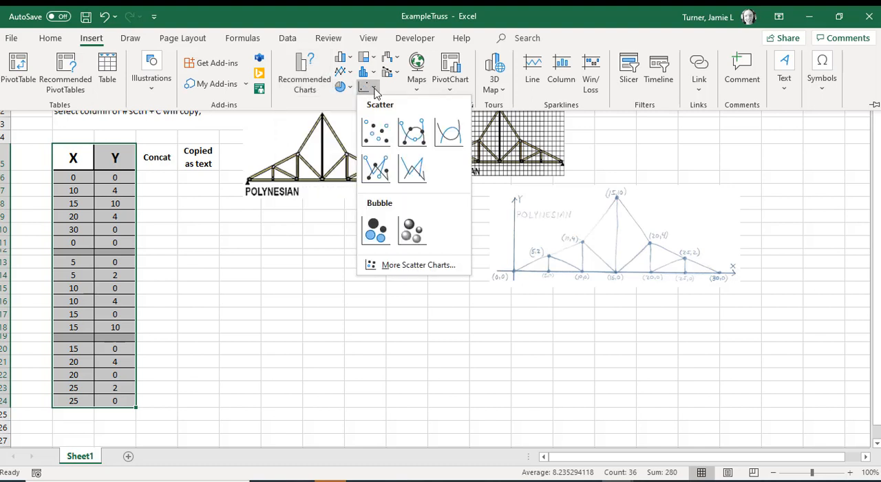
left_click(381, 178)
left_click_drag(360, 186, 268, 257)
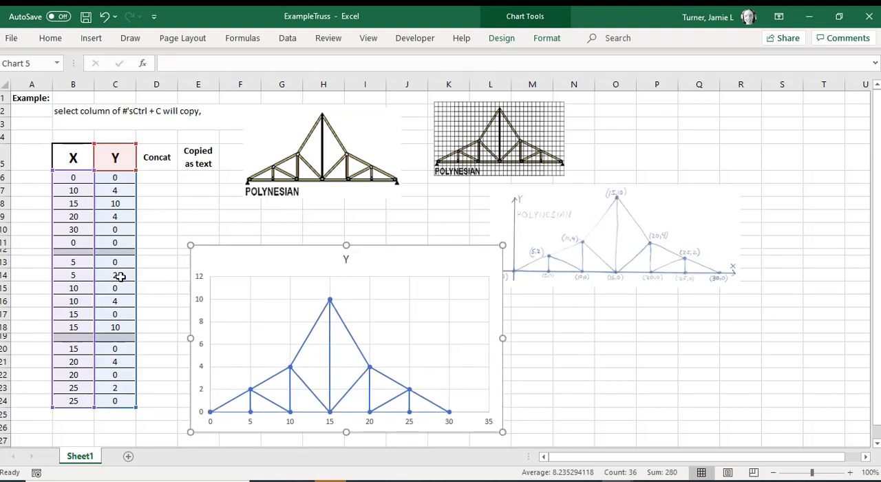
Step: Test the chart's link to the data by setting the Y value in C14 to 3, and set it back to 2
left_click(120, 276)
type("3")
key("Return")
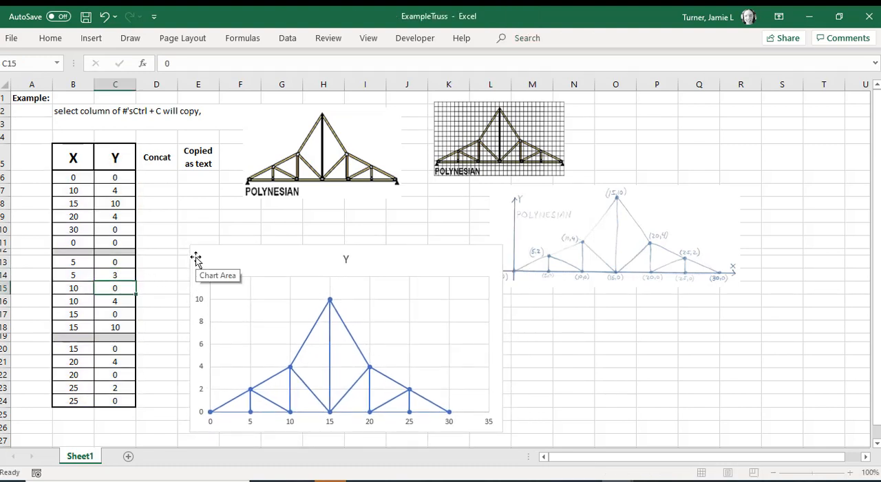
key("Up")
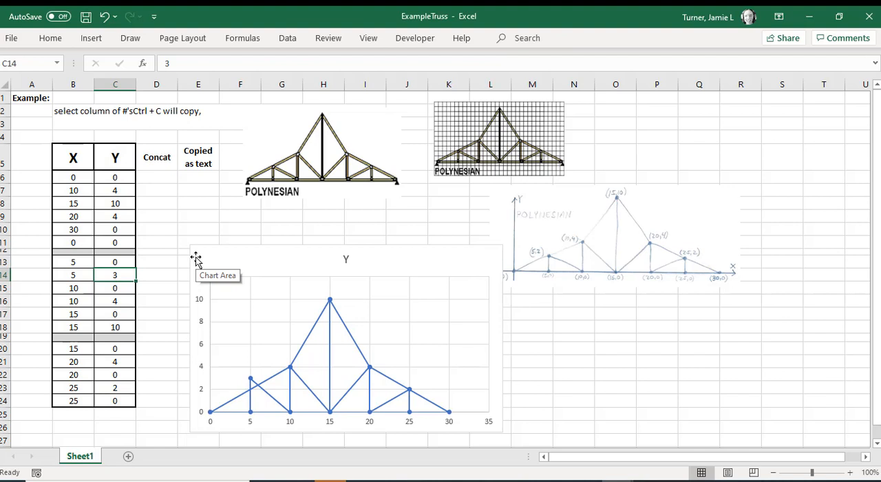
type("2")
key("Return")
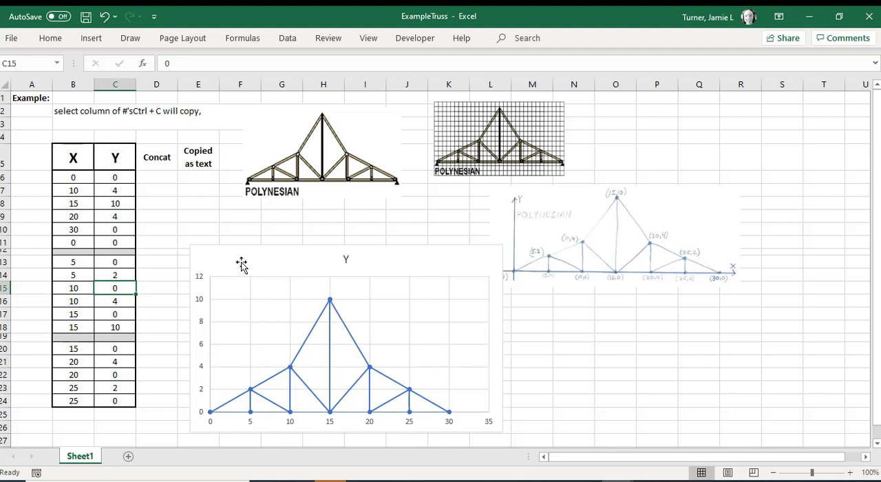
Step: Move the scatter chart further right, leaving more free space beside the Concat and Copied as text columns
left_click_drag(241, 263, 344, 241)
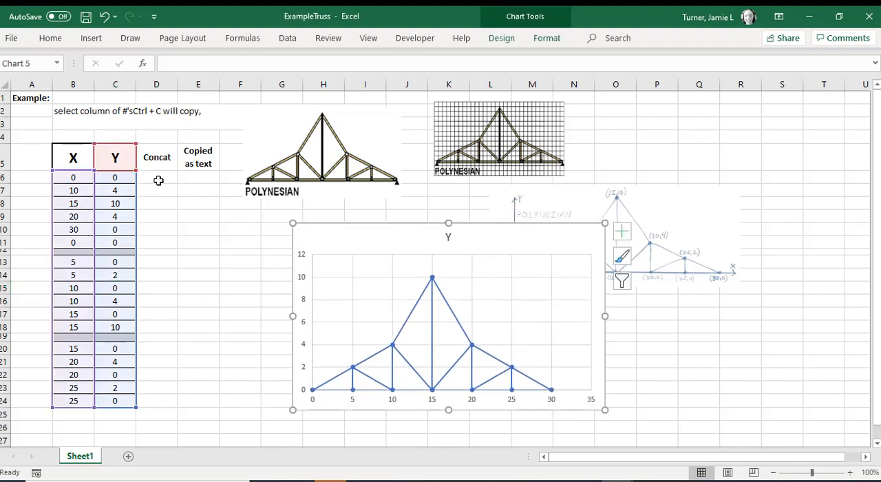
left_click(157, 179)
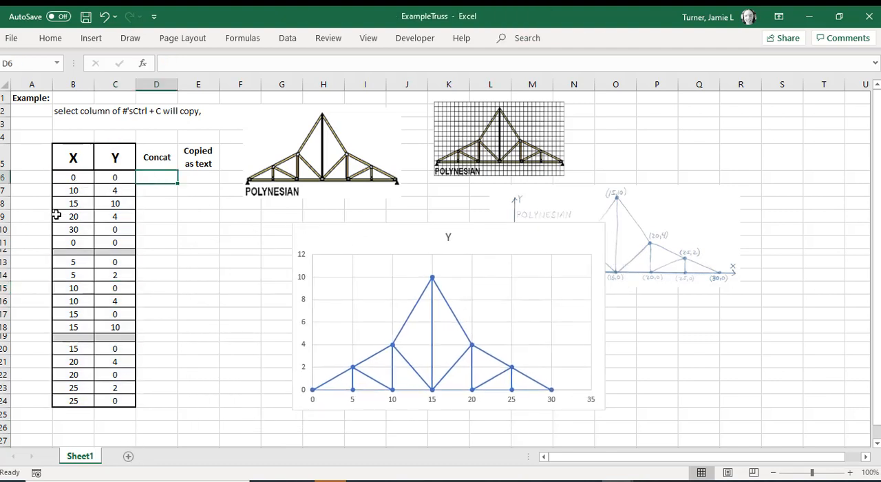
left_click(73, 178)
left_click(122, 179)
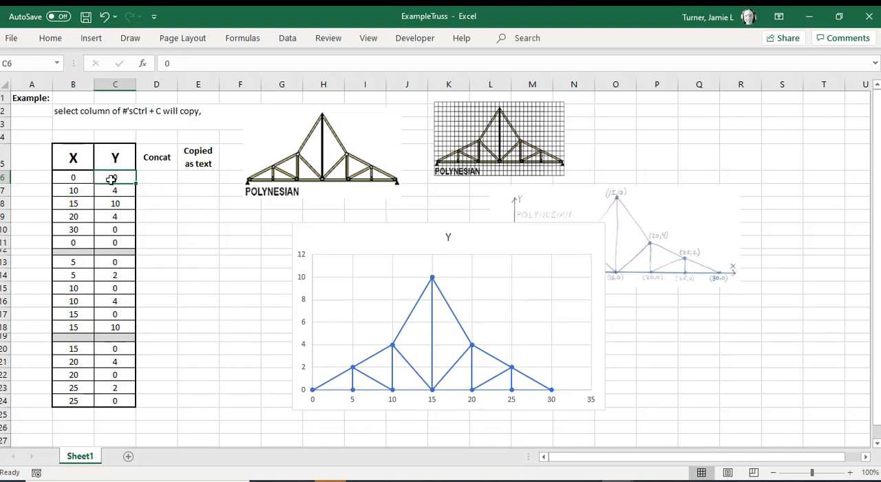
left_click(79, 177)
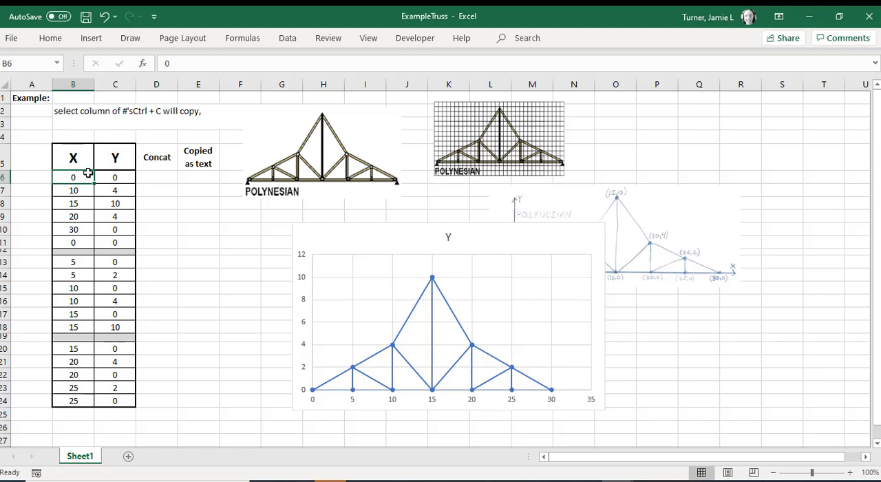
left_click(121, 177)
left_click(147, 175)
left_click(92, 177)
left_click_drag(91, 177, 122, 177)
Step: Select cell D6 and keep the ribbon permanently expanded
left_click(157, 178)
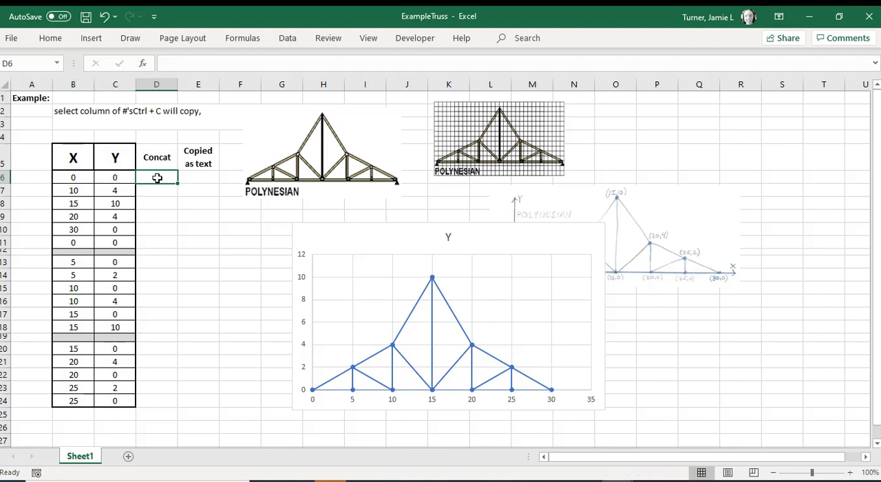
left_click(50, 38)
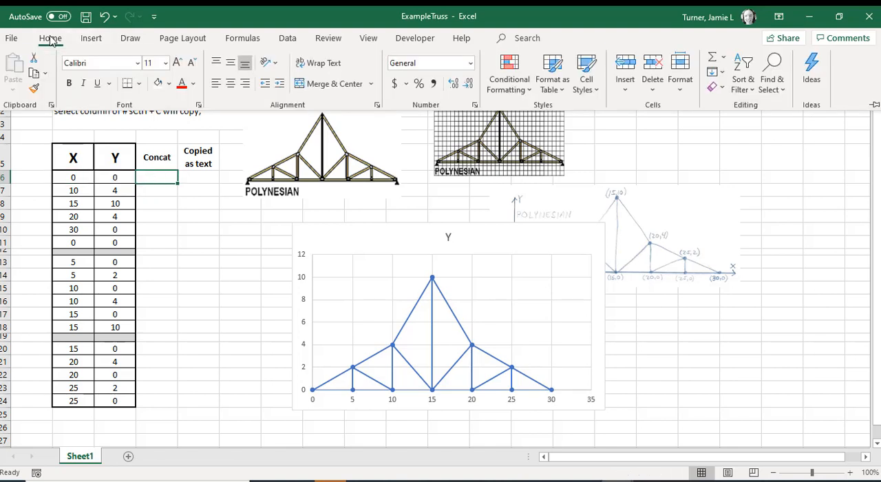
left_click(874, 105)
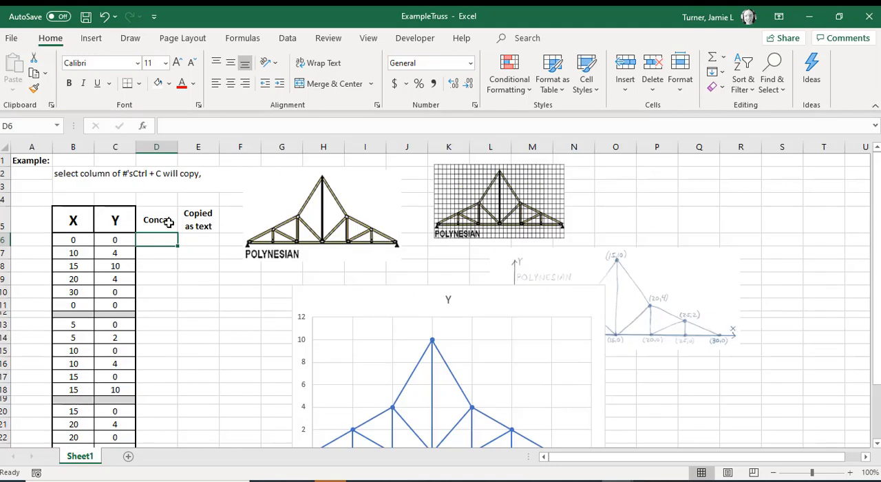
Step: Insert a CONCAT function in D6 that joins B6, a comma and C6: =CONCAT(B6,",",C6)
left_click(241, 39)
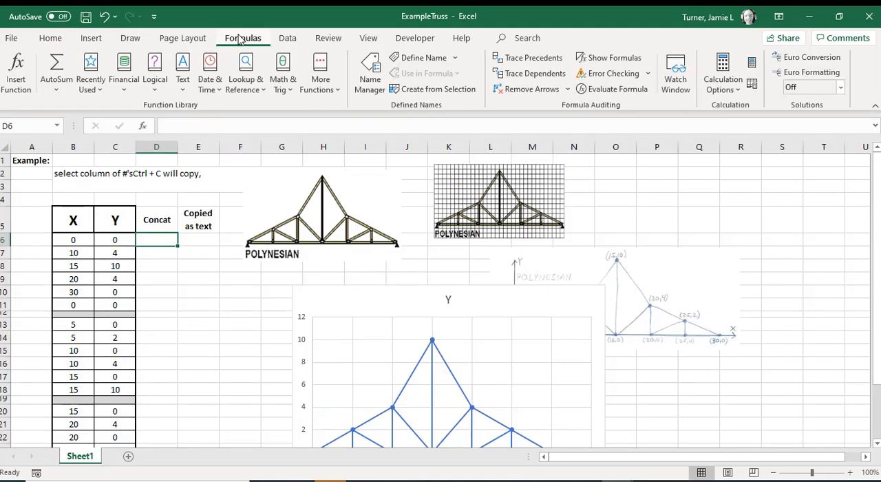
left_click(182, 90)
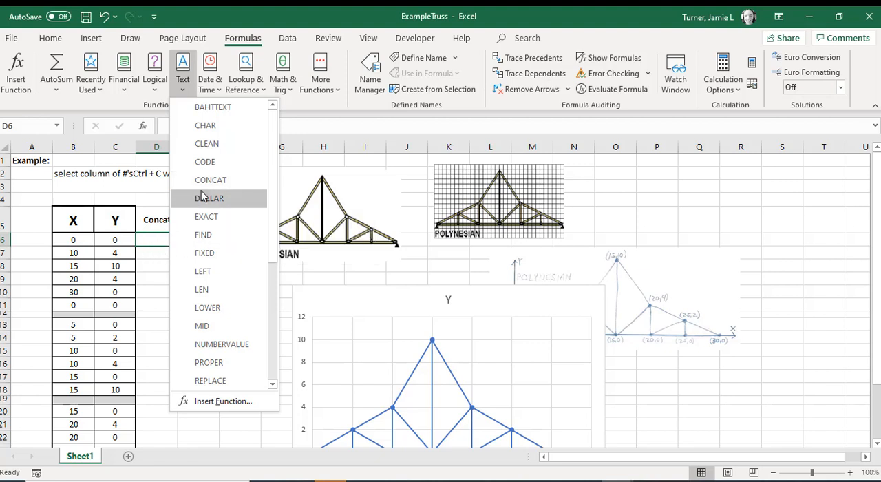
left_click(235, 181)
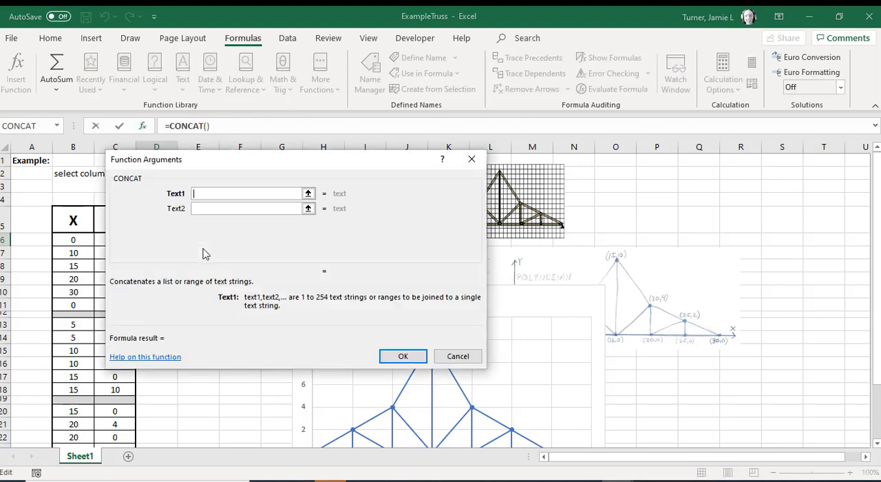
left_click_drag(212, 162, 326, 154)
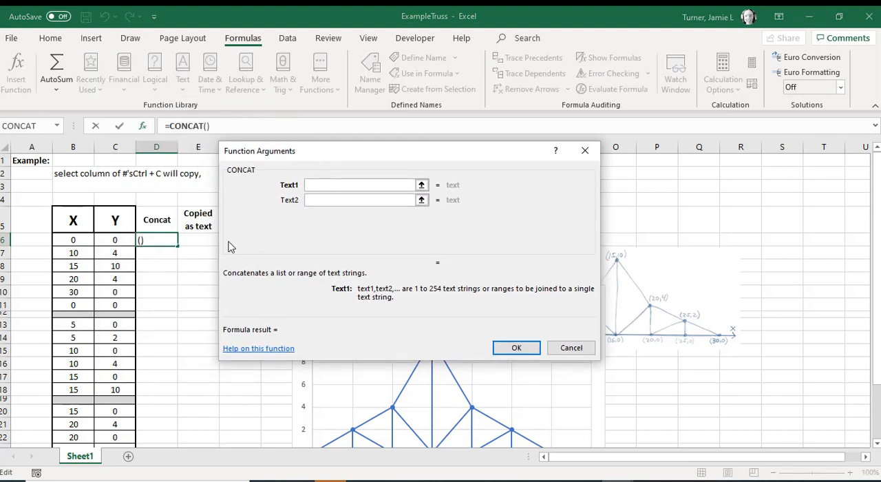
left_click(75, 240)
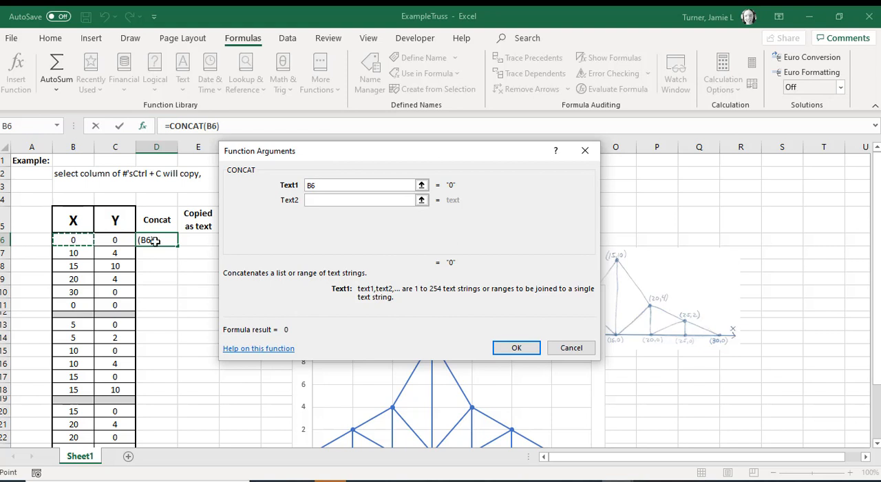
left_click(318, 202)
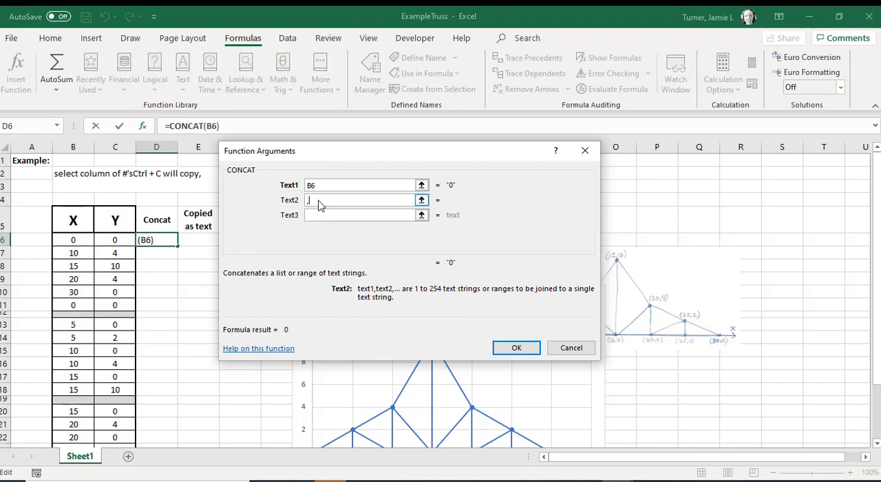
left_click(117, 241)
key("BackSpace")
key("BackSpace")
left_click(318, 217)
left_click(115, 241)
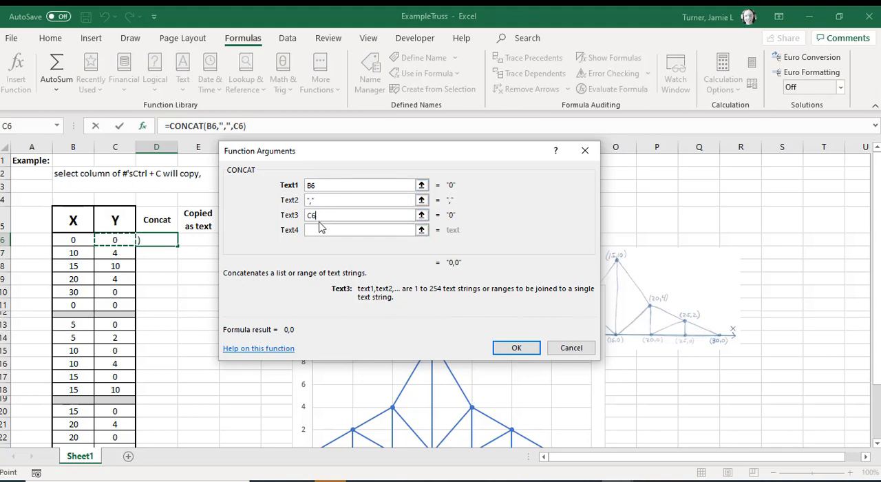
left_click(516, 348)
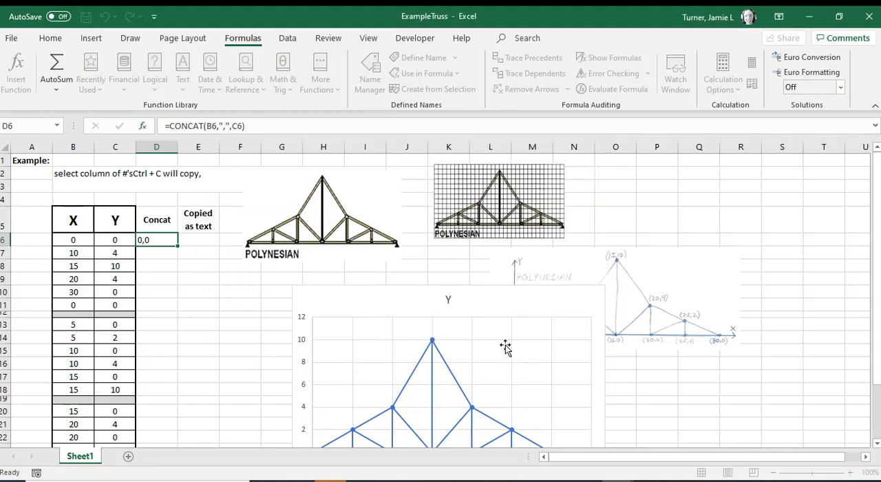
Step: Enlarge the sheet to 160% and examine the CONCAT formula in D6
left_click(192, 314)
left_click(165, 269)
scroll(165, 270, "up", 4, "ctrl")
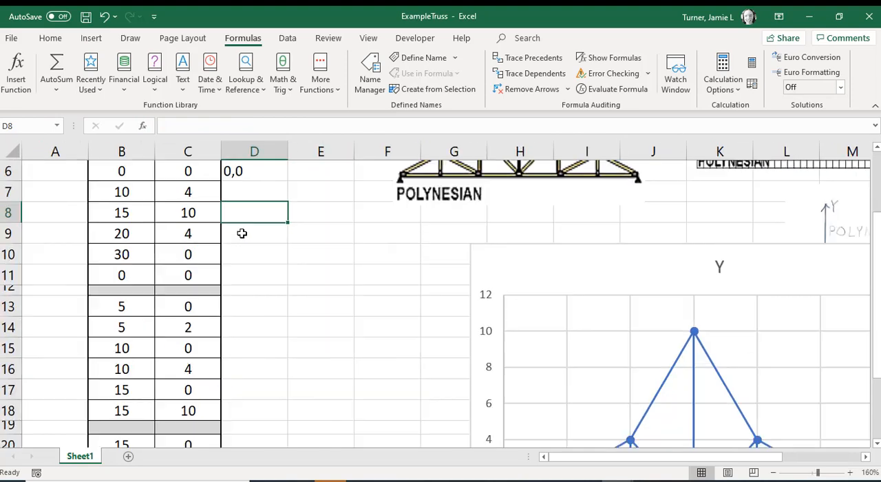
scroll(269, 188, "up", 1)
left_click(261, 265)
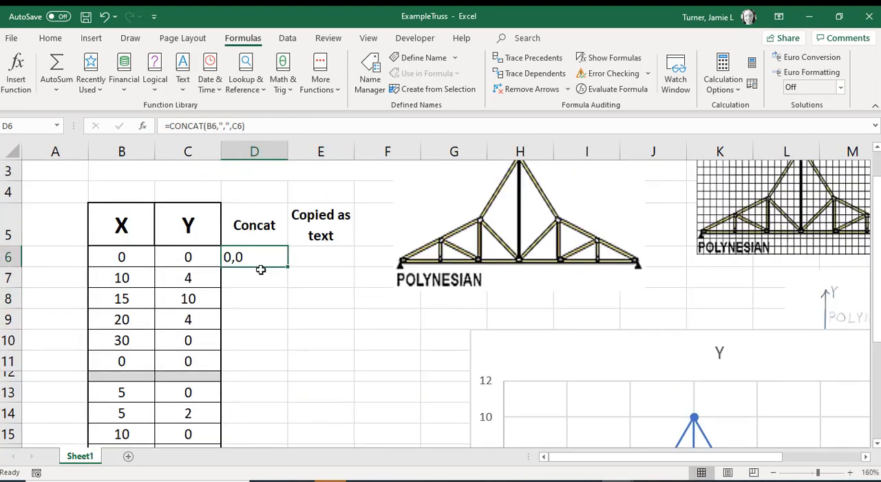
double_click(260, 258)
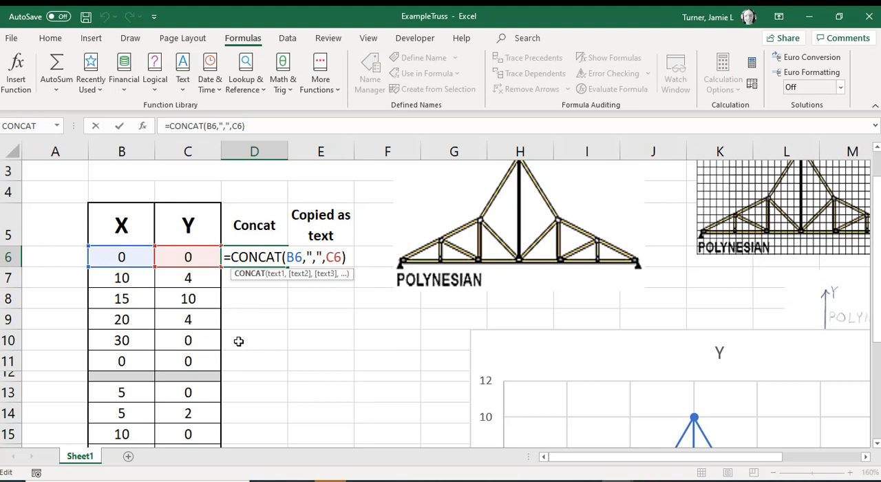
key("Return")
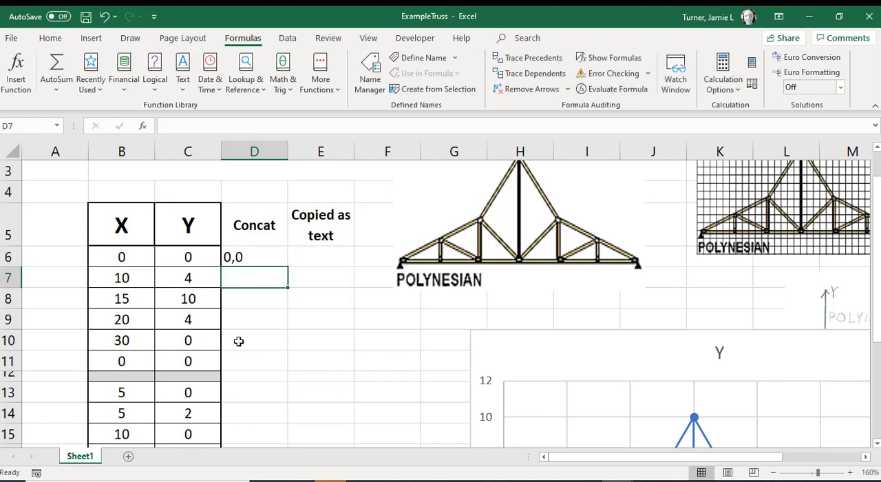
Step: Fill the CONCAT formula from D6 down to D11, stopping at the grey separator row
left_click(279, 259)
double_click(283, 267)
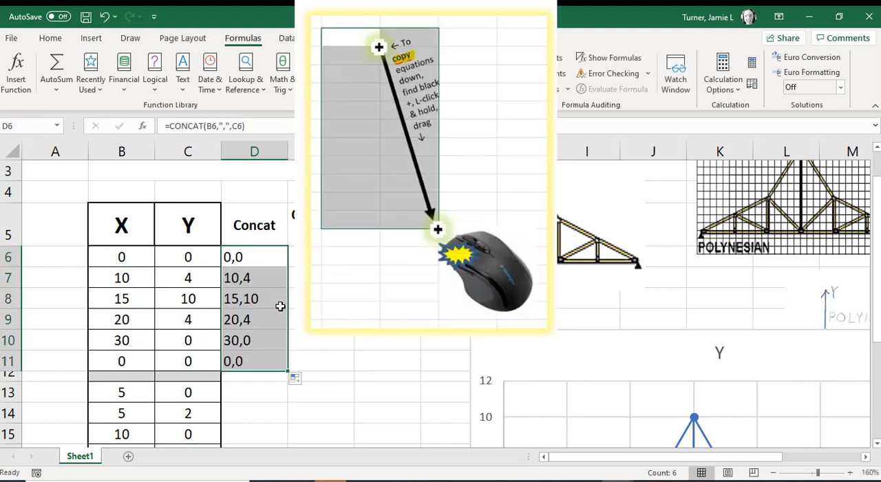
scroll(275, 310, "down", 1)
left_click(281, 279)
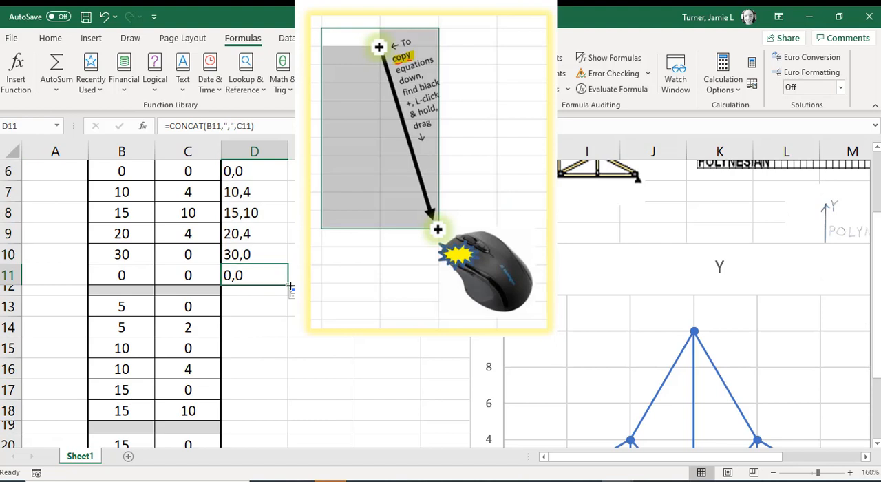
left_click_drag(118, 290, 183, 290)
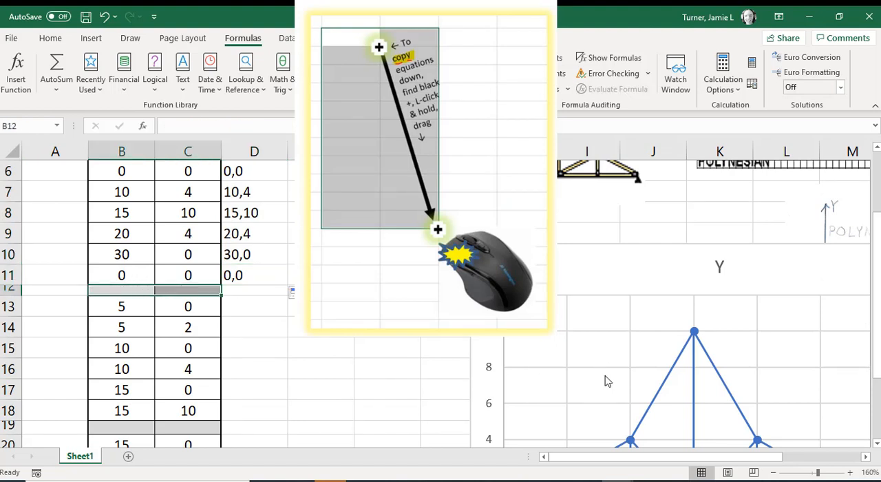
Step: Shift the scatter chart slightly up and extend the CONCAT formula from D11 down to D24
left_click(594, 287)
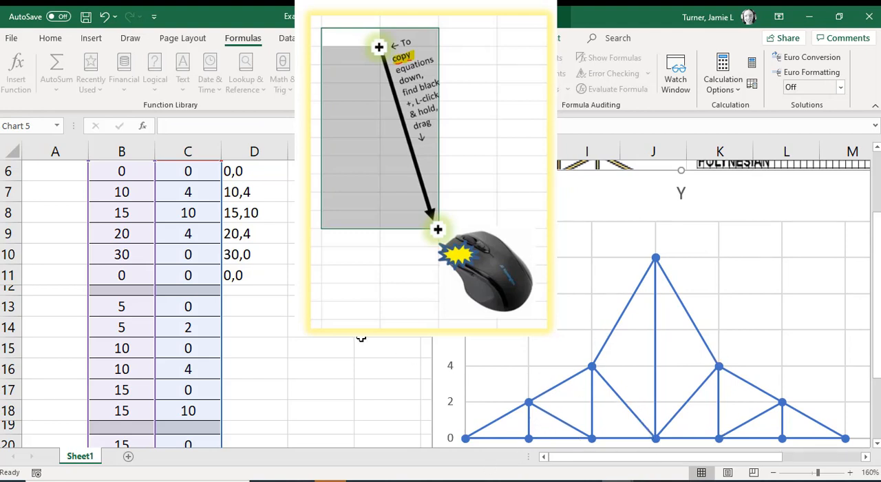
left_click(360, 334)
left_click(284, 281)
left_click_drag(289, 284, 268, 410)
Step: Clear the stray comma results from D19 and D12 in the grey separator rows
left_click(248, 298)
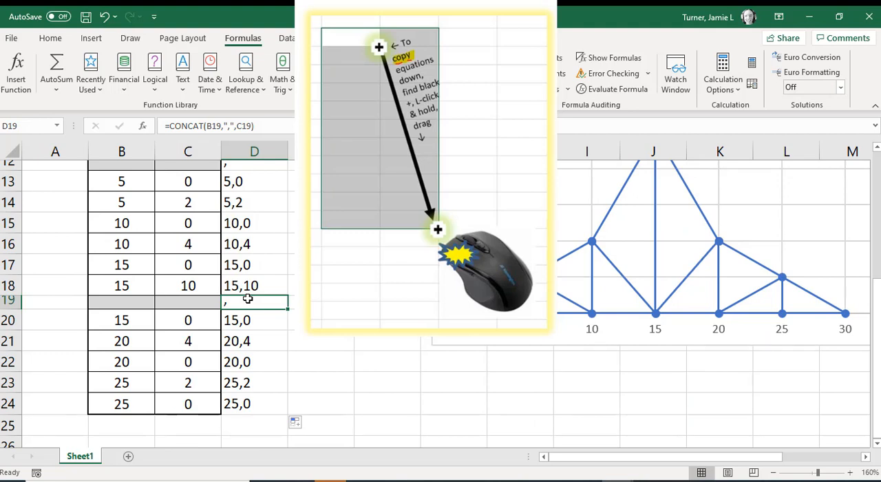
key("Delete")
scroll(248, 298, "up", 2)
left_click(259, 288)
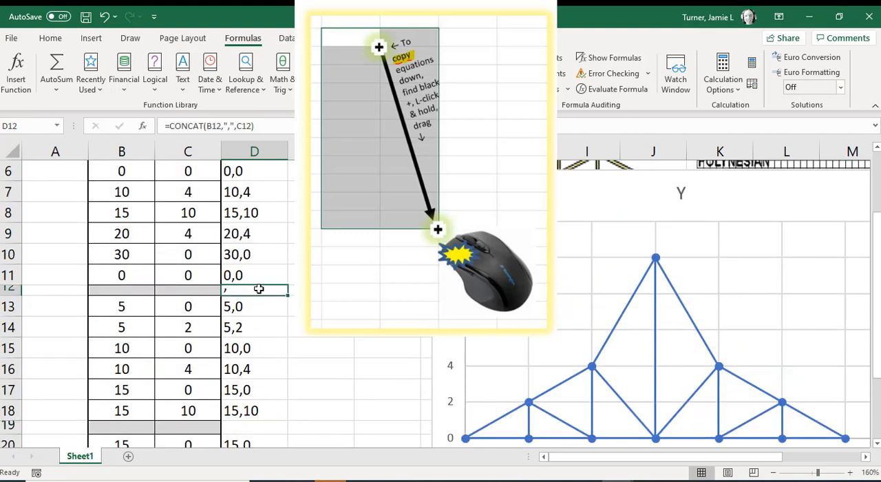
key("Delete")
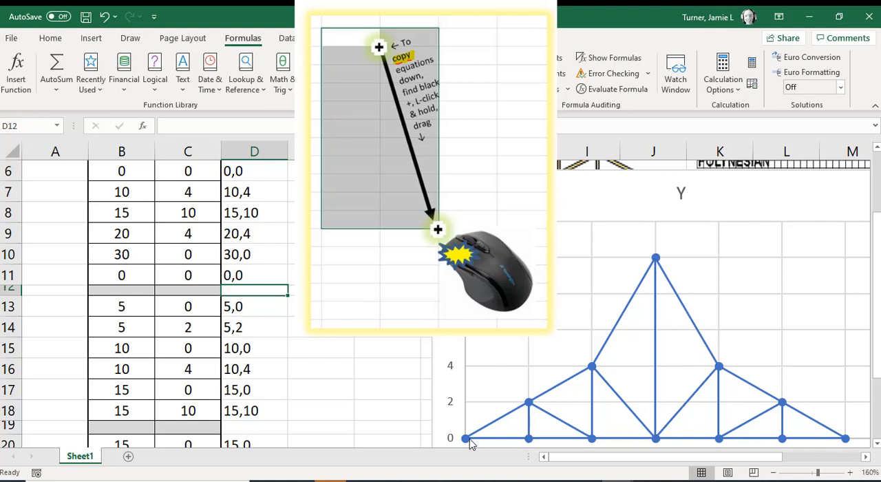
Step: Move the scatter chart down so it sits clear below the Polynesian truss picture, and select E6
left_click(351, 334)
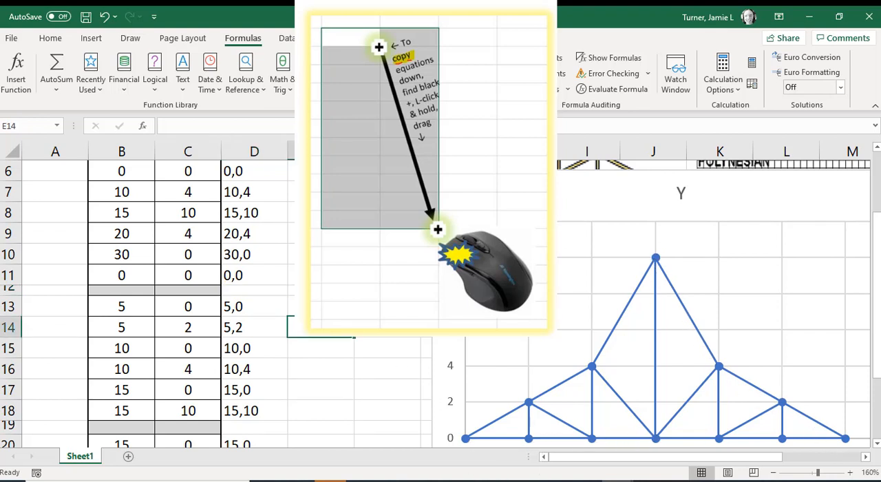
scroll(351, 334, "up", 2)
left_click(321, 299)
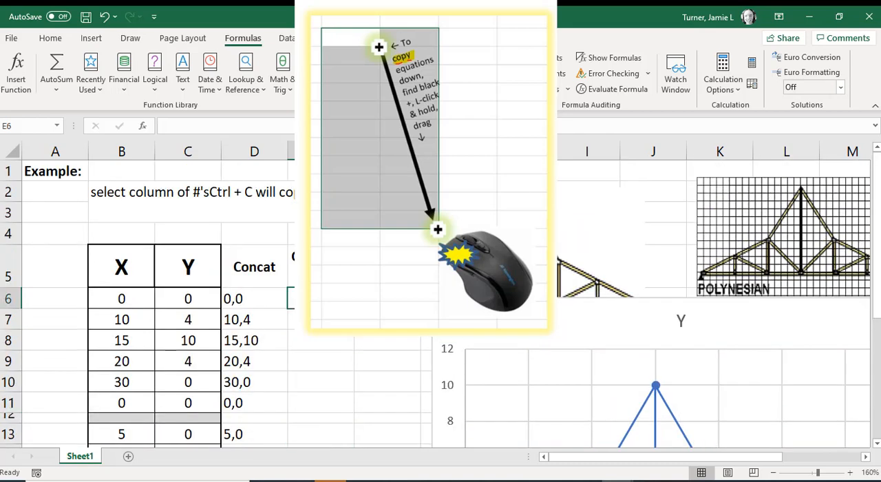
scroll(308, 377, "down", 2, "ctrl")
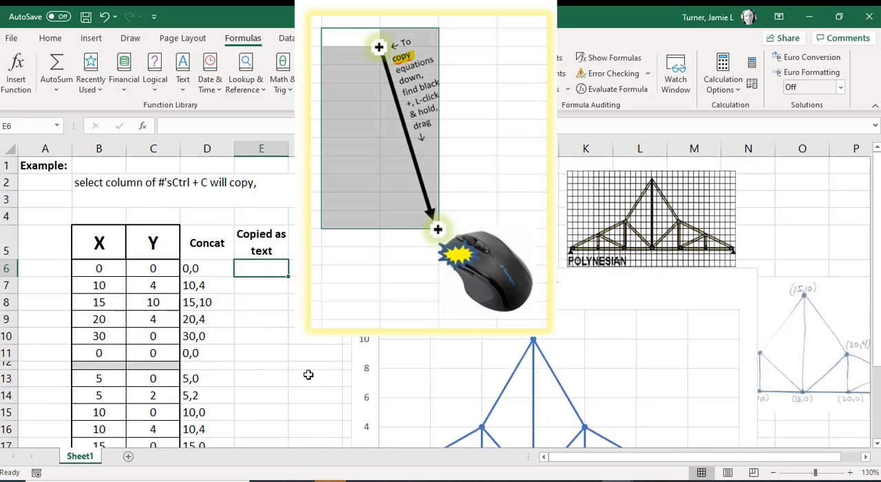
left_click_drag(493, 285, 490, 325)
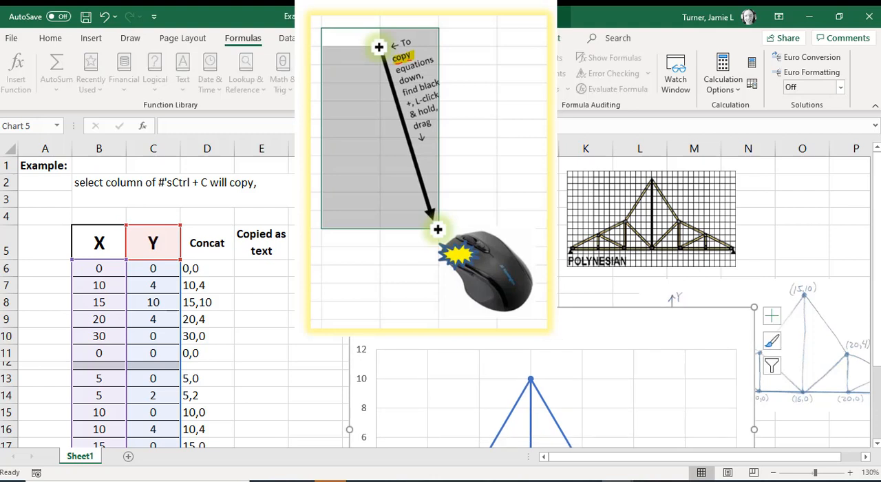
left_click(262, 267)
Step: Clear the copied CONCAT formulas from D7:D11, keeping the original in D6
left_click(211, 268)
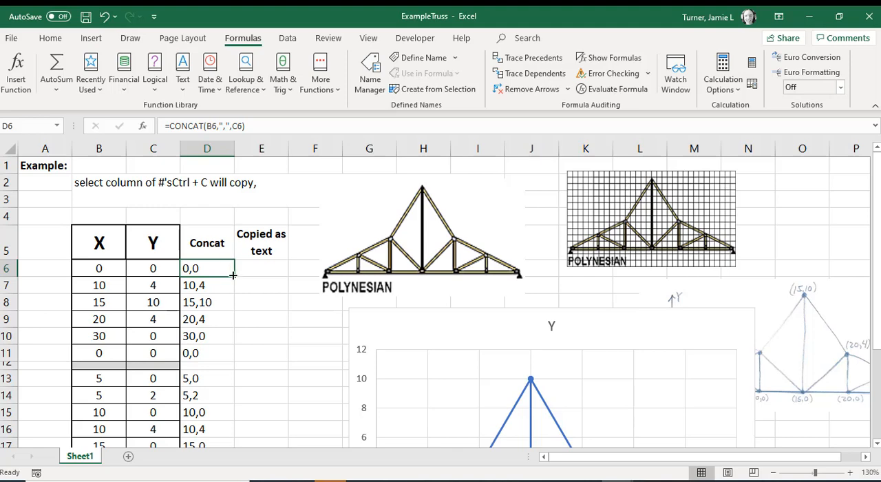
left_click(240, 317)
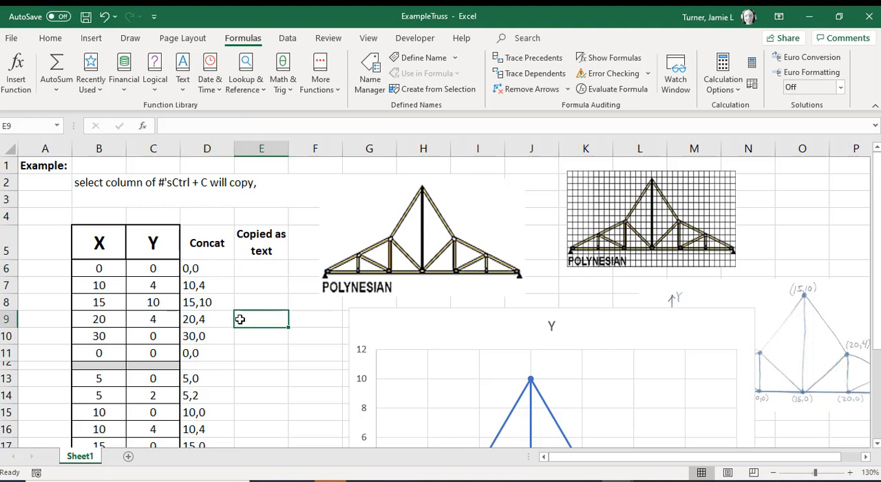
scroll(238, 319, "up", 3, "ctrl")
left_click_drag(241, 279, 252, 359)
key("Delete")
Step: Fill the CONCAT formula from D6 down through D11
left_click(249, 259)
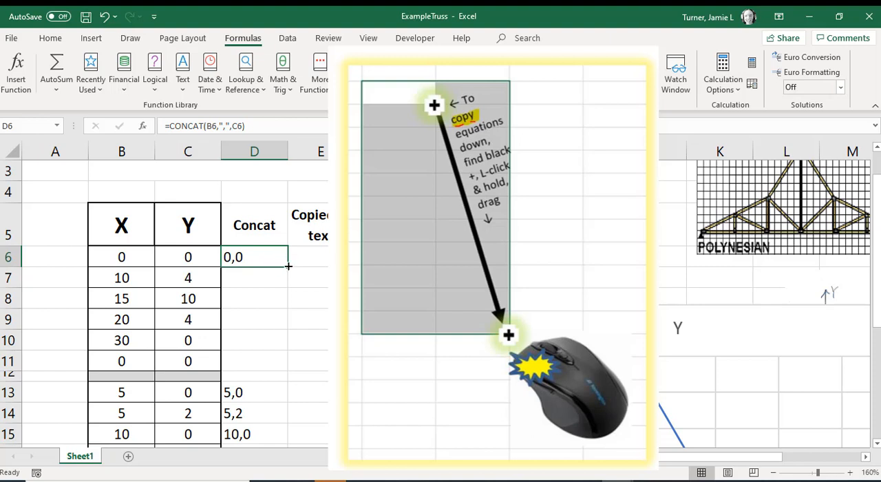
left_click_drag(289, 266, 289, 265)
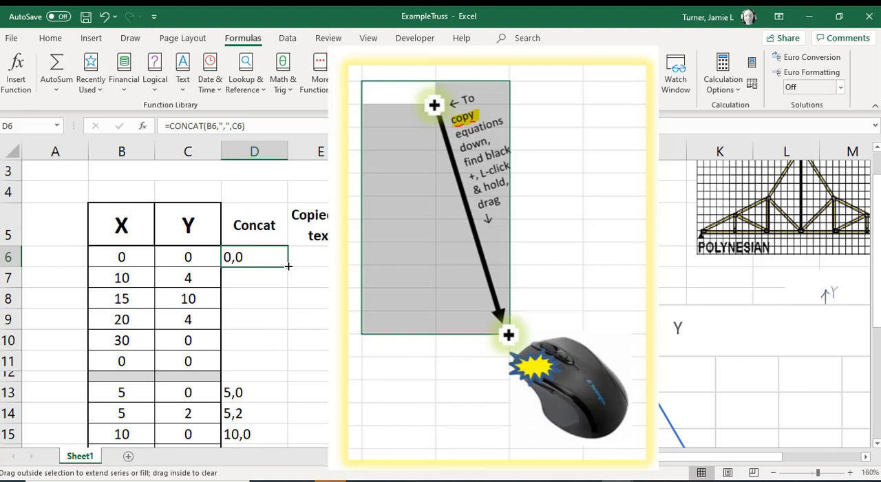
left_click_drag(288, 266, 279, 365)
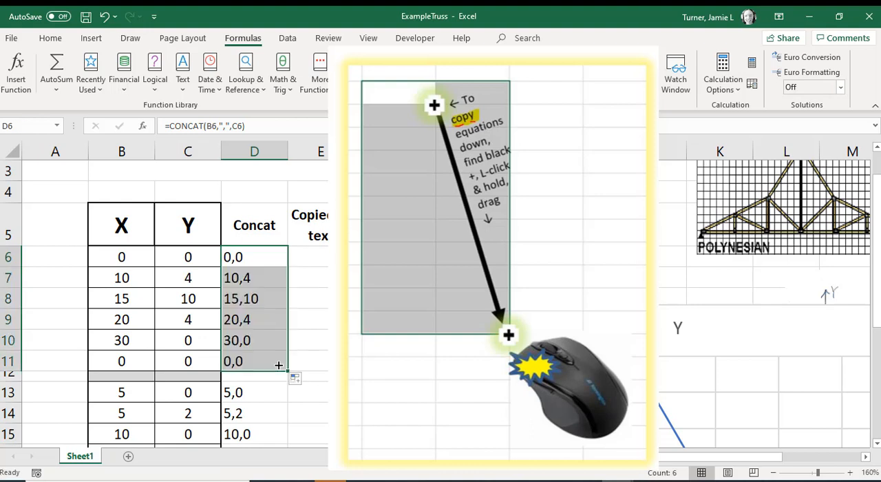
Step: Clear D7:D11 once more and refill these cells with the CONCAT formula from D6
left_click_drag(279, 279, 269, 355)
key("Delete")
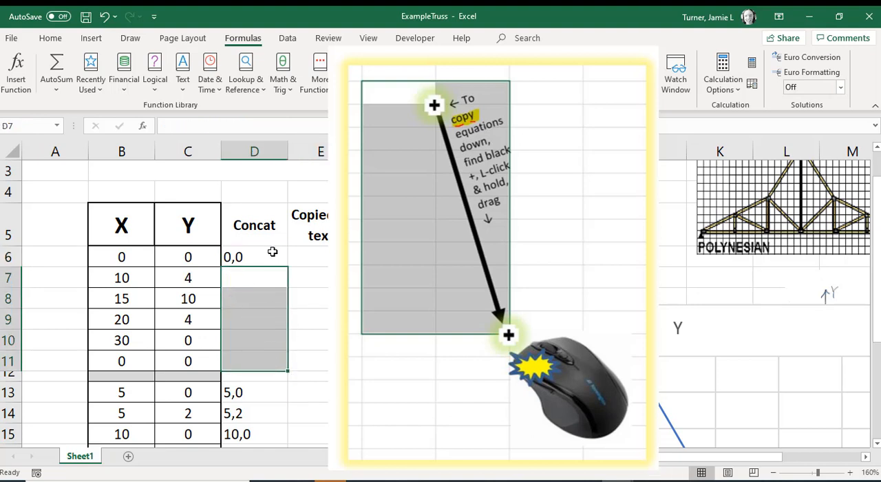
left_click(273, 250)
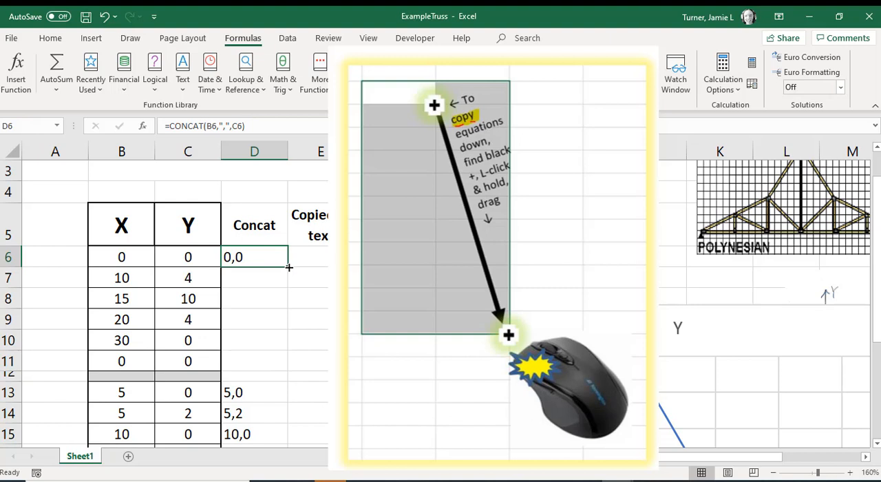
left_click_drag(289, 267, 281, 367)
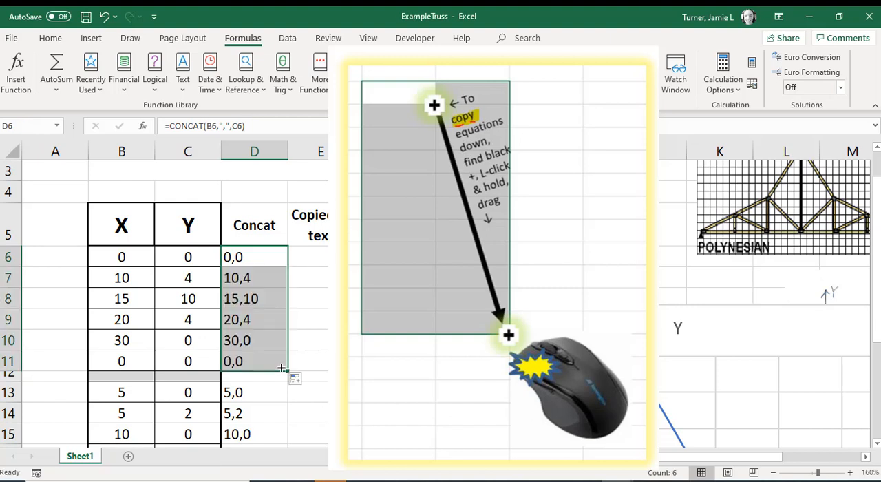
Step: Examine the CONCAT formulas in D7 to D10 and the original in D6, checking which cells each one references
left_click(264, 296)
double_click(273, 278)
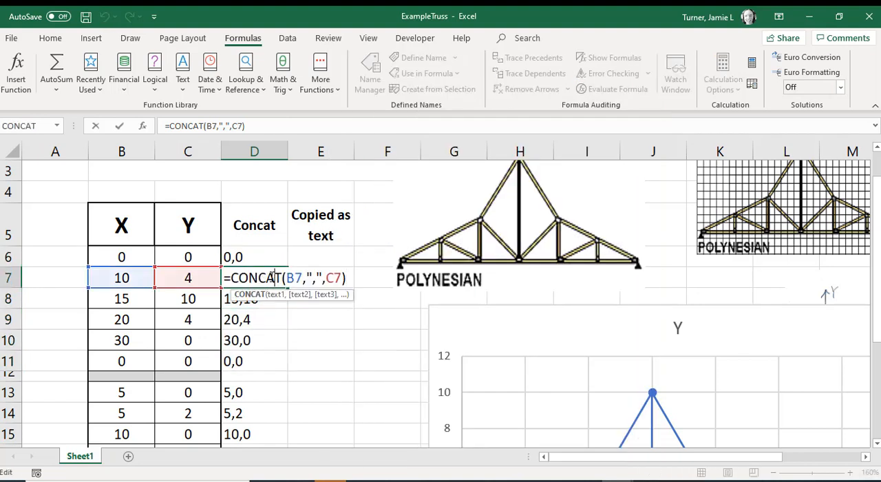
double_click(254, 298)
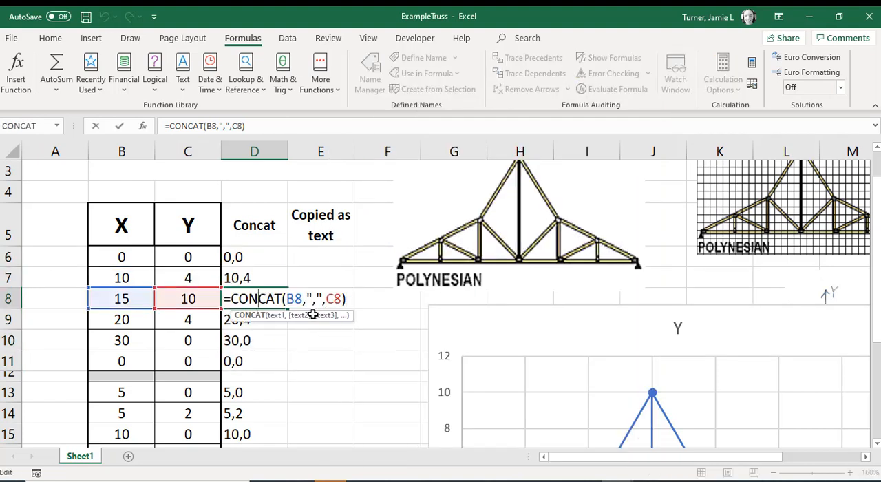
key("Return")
double_click(272, 324)
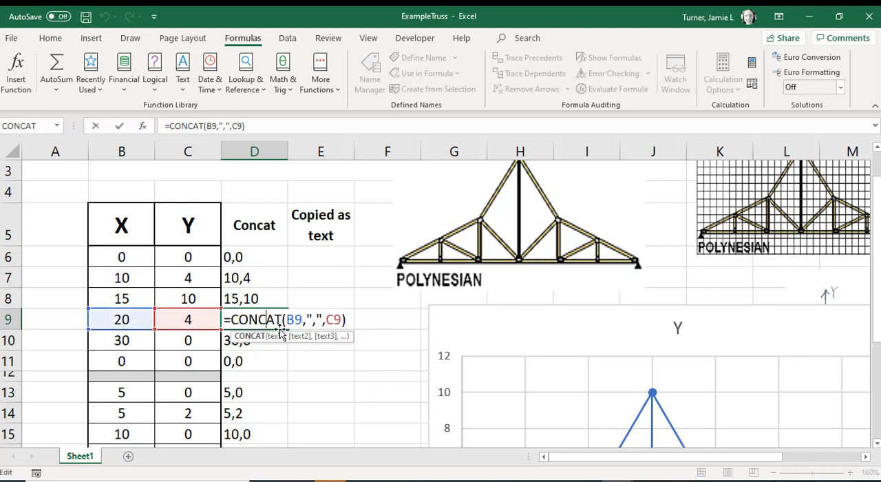
key("Return")
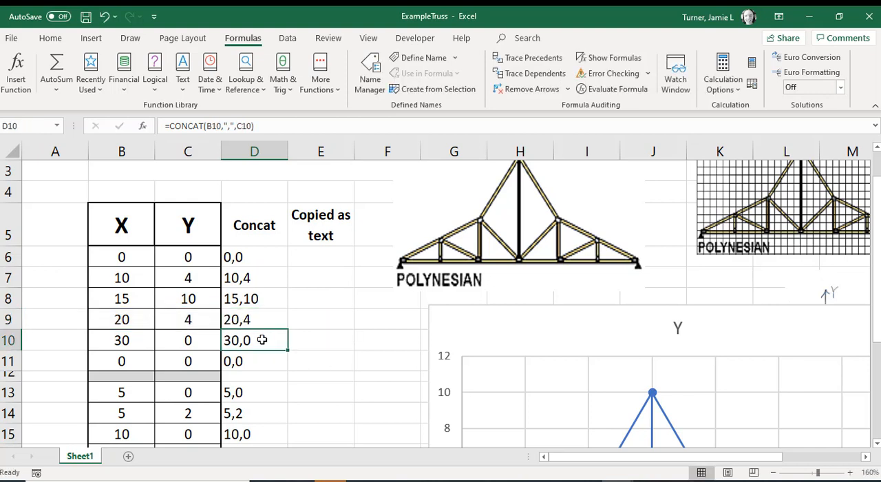
double_click(262, 338)
key("Return")
left_click(275, 260)
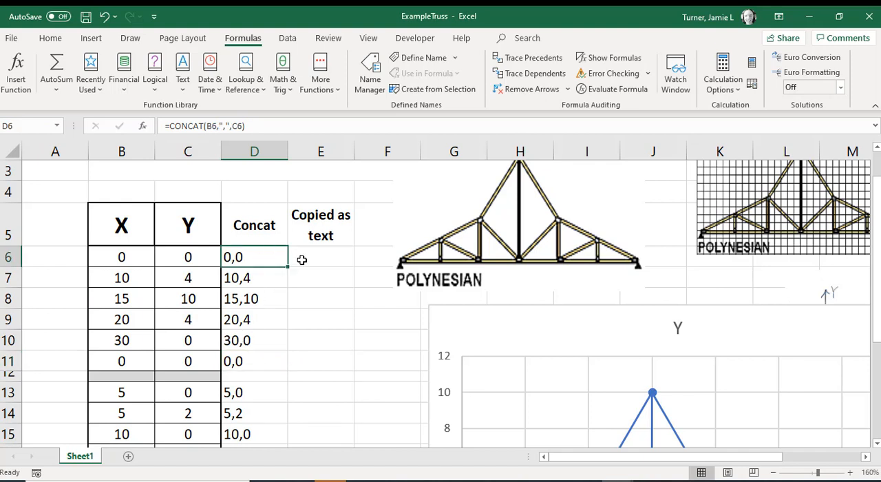
double_click(256, 256)
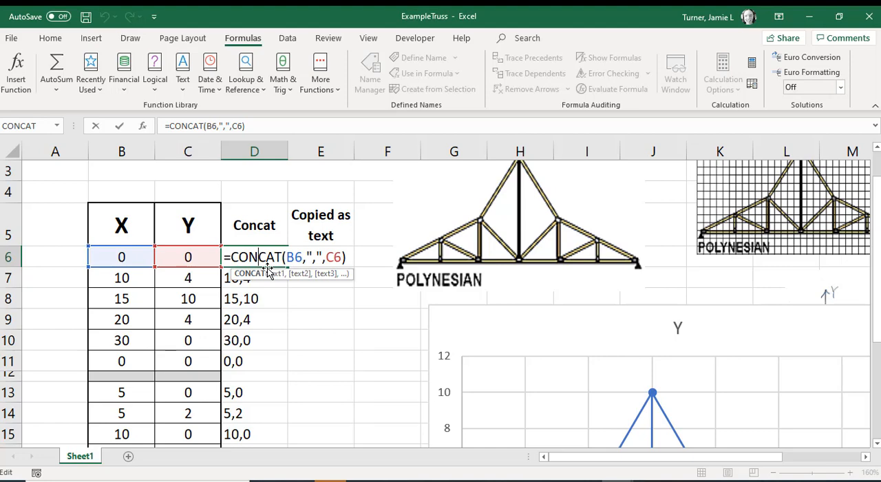
key("Return")
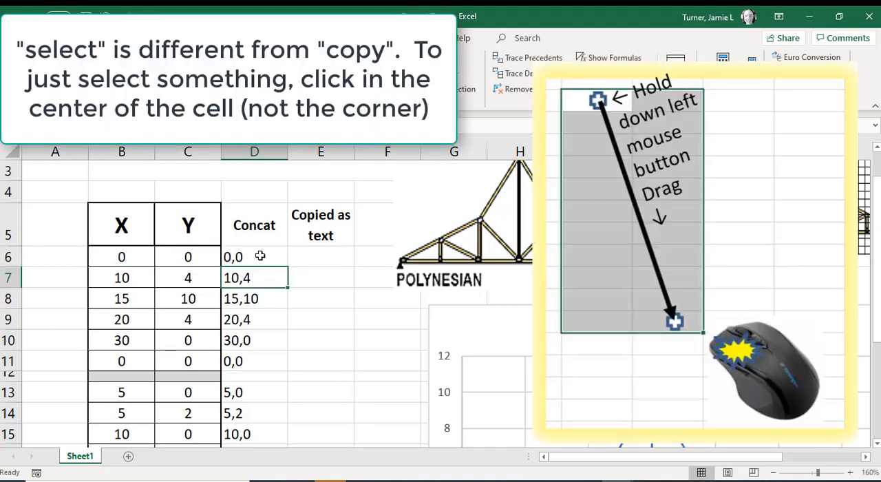
left_click(260, 256)
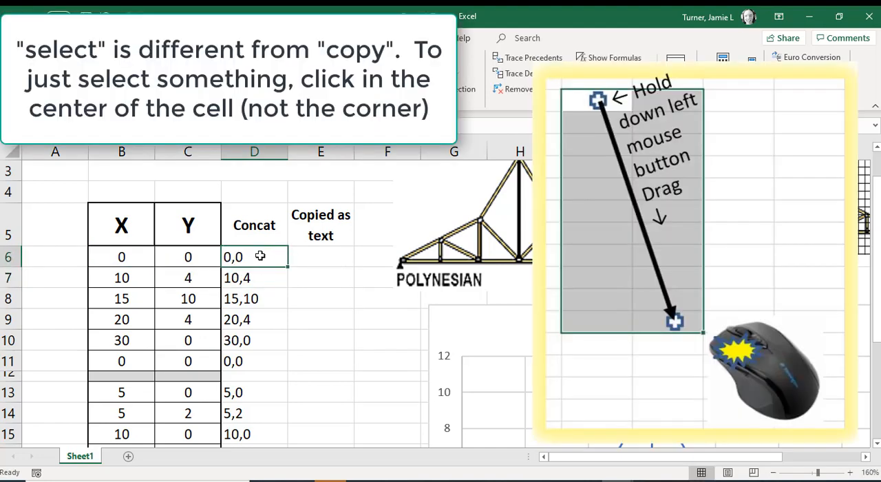
left_click_drag(260, 256, 246, 407)
scroll(268, 358, "up", 4)
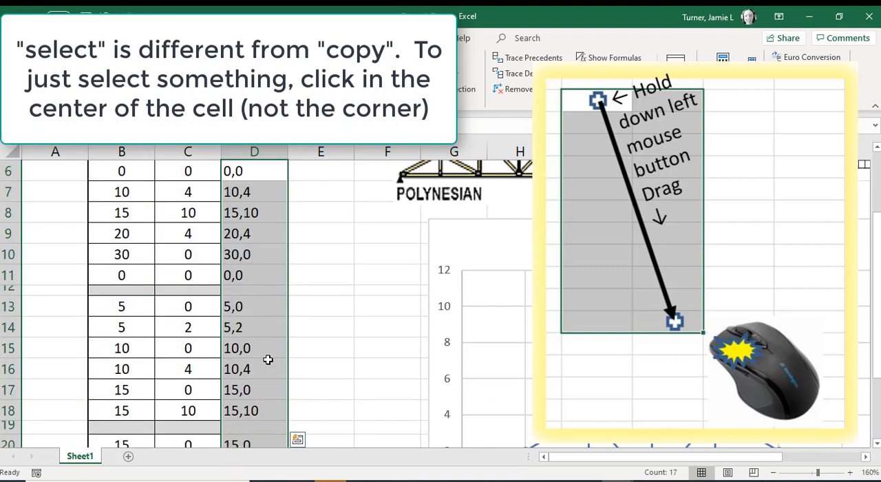
left_click(294, 323)
Step: Select the Concat results in D6:D24 and copy them
left_click(261, 298)
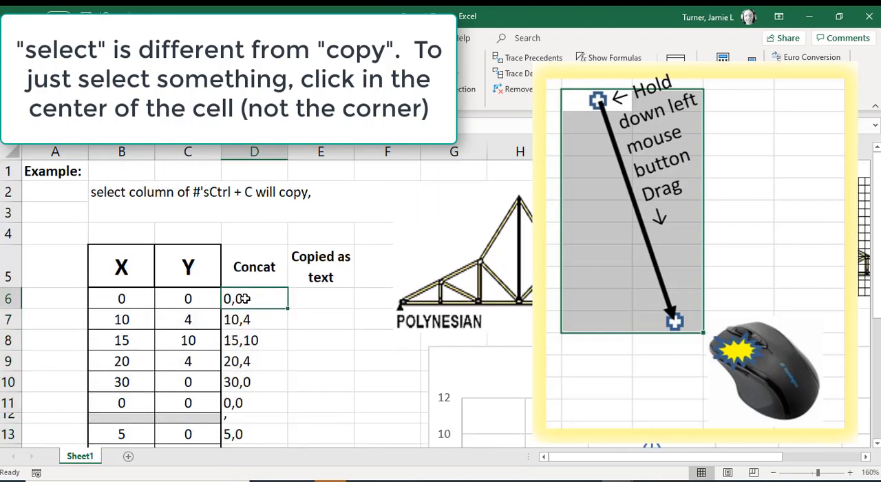
left_click_drag(261, 300, 255, 399)
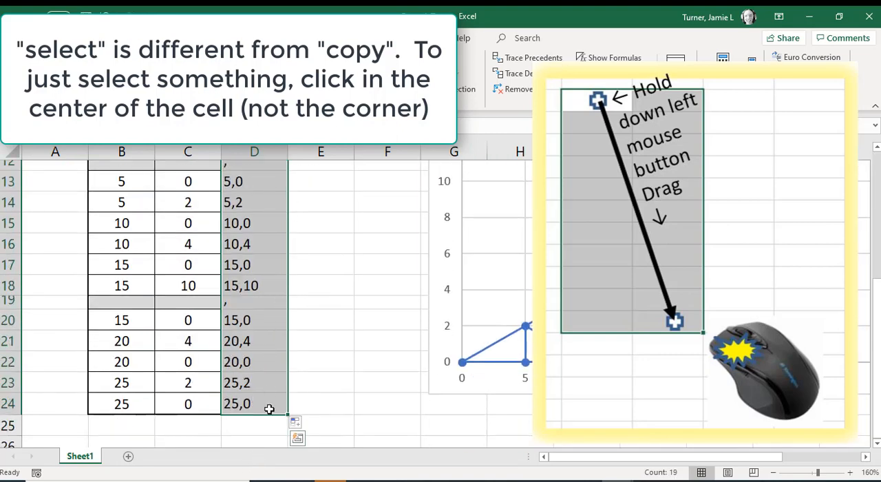
scroll(289, 351, "up", 3)
scroll(288, 351, "up", 1)
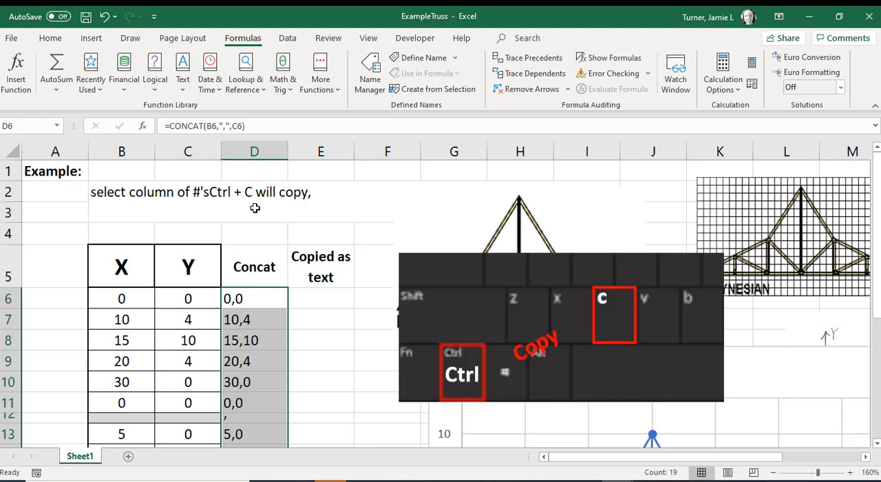
key("ctrl+c")
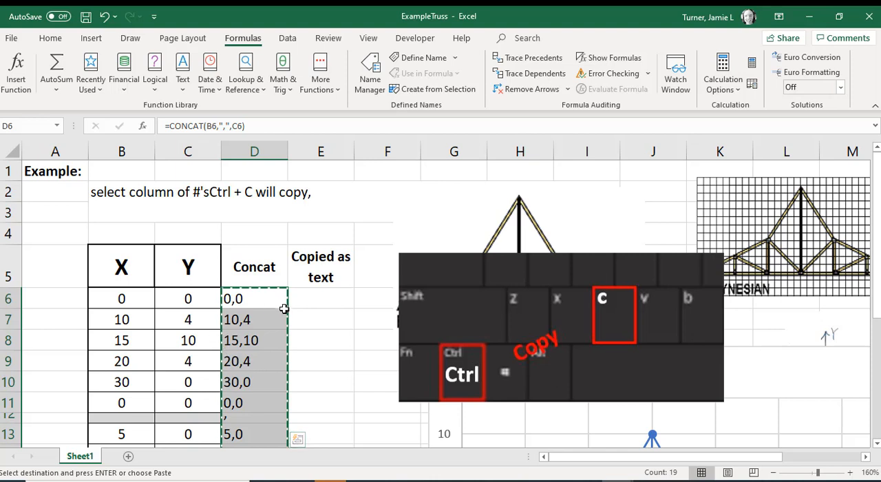
Step: Paste the copied Concat results into the Copied as text column from E6, using Paste Special with Values only
left_click(335, 299)
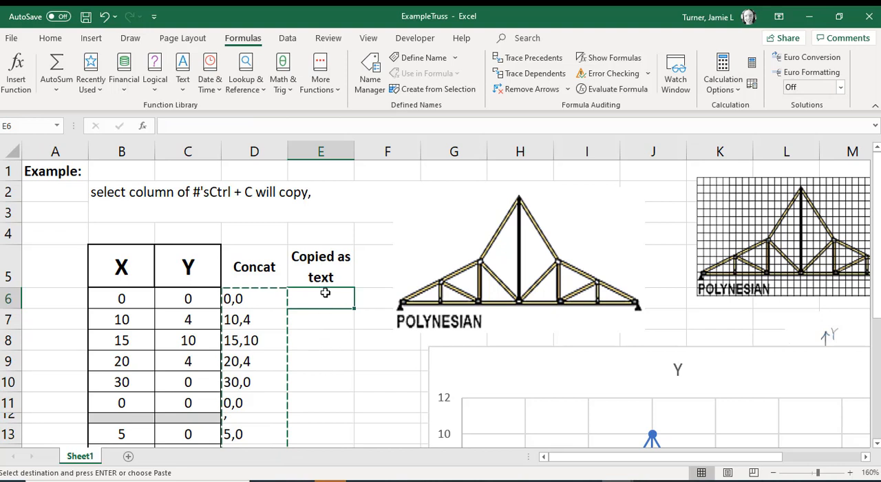
key("ctrl+alt+v")
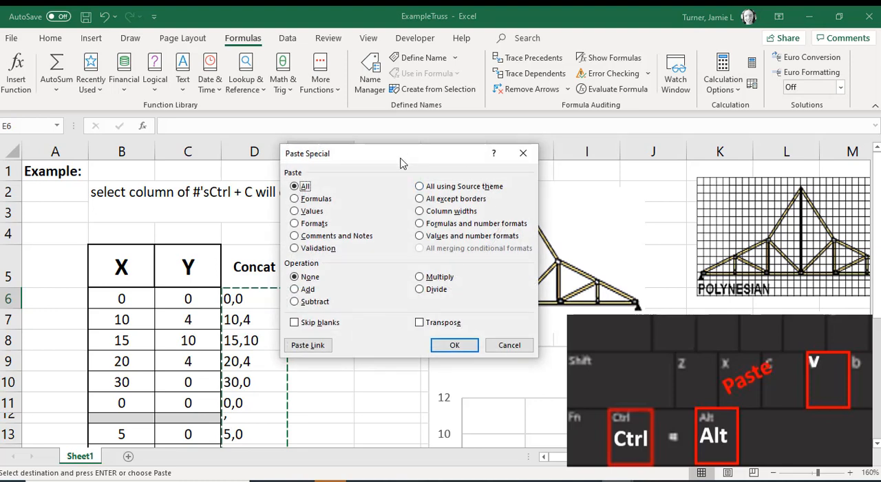
left_click_drag(403, 163, 433, 173)
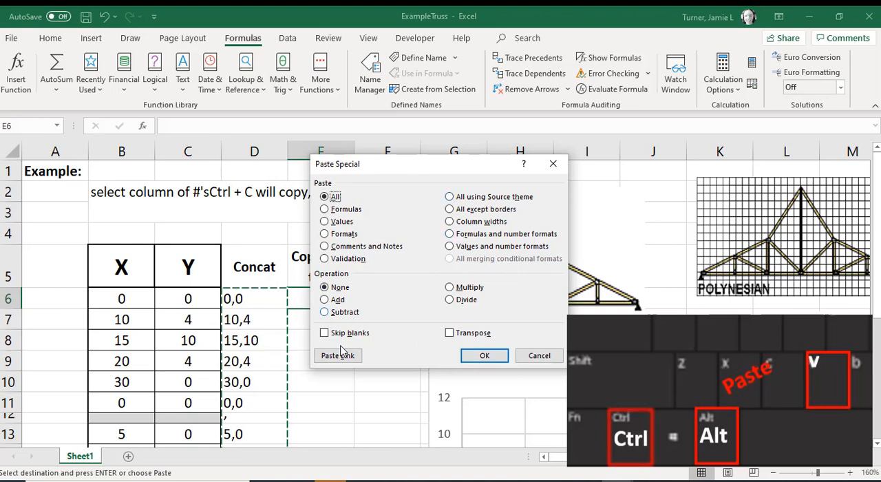
left_click(344, 223)
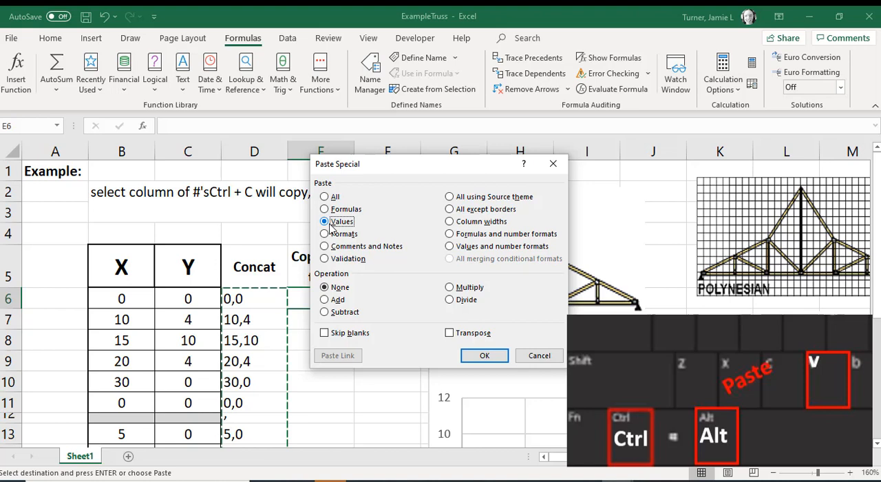
left_click(497, 358)
Step: Compare the contents of the pasted cells E7 and E6 with the CONCAT formula in D6
left_click(318, 325)
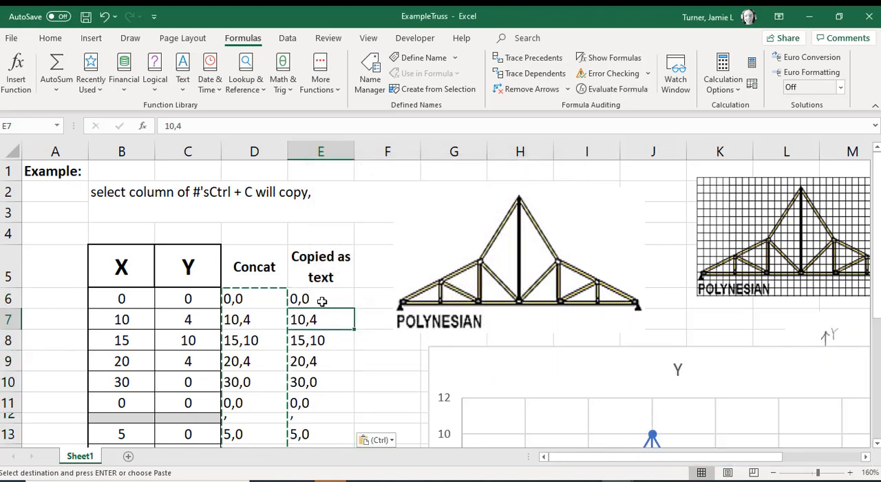
left_click(262, 300)
double_click(261, 300)
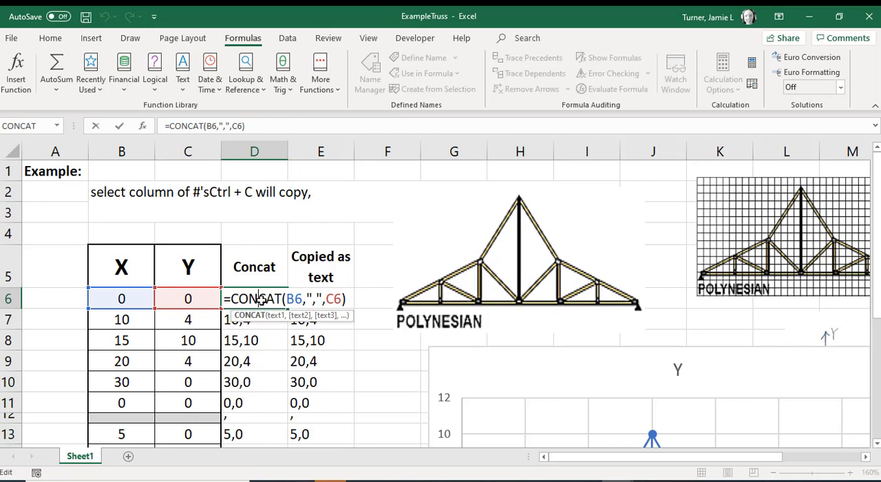
key("Return")
left_click(337, 297)
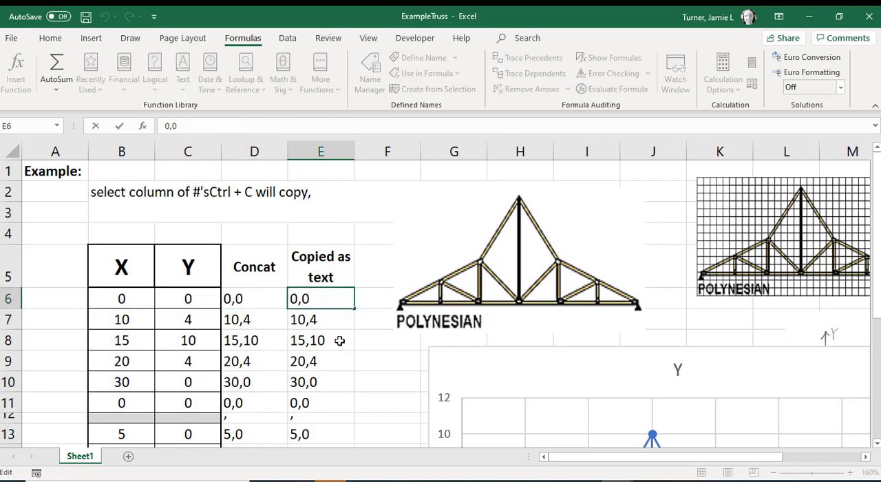
left_click_drag(196, 126, 161, 126)
key("Return")
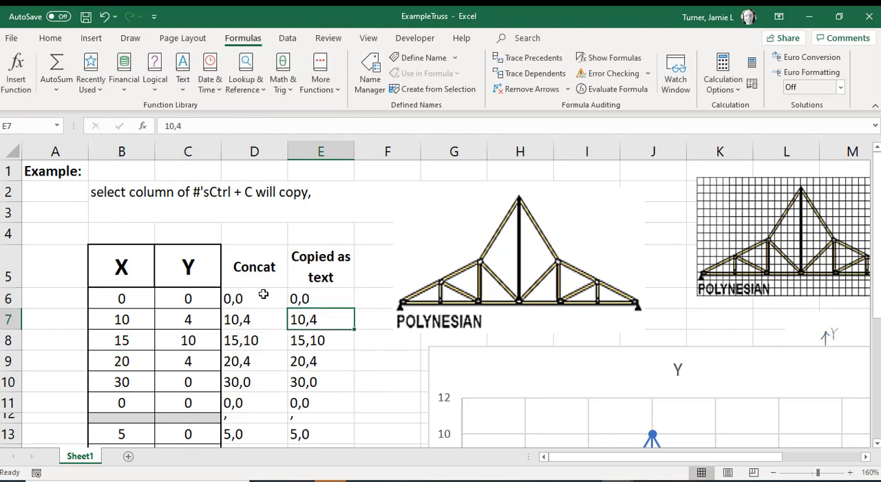
Step: Try to fill E6 down through E10, and undo the fill
left_click(329, 300)
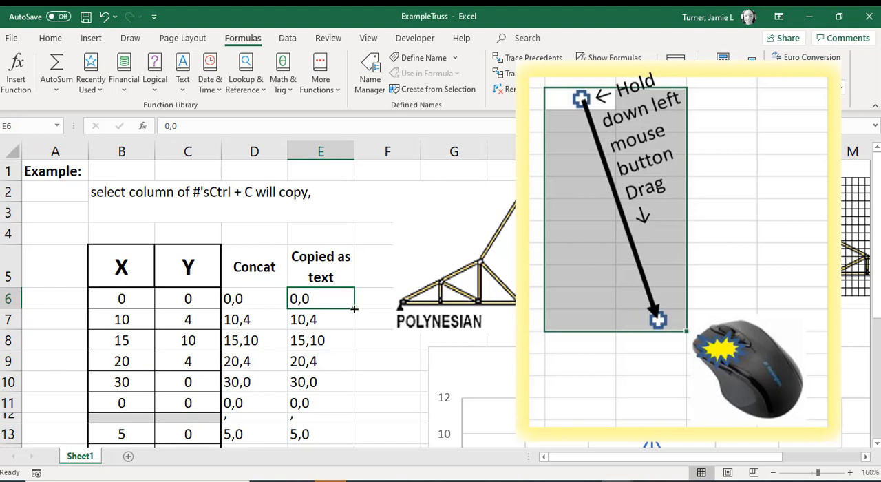
left_click_drag(354, 309, 356, 392)
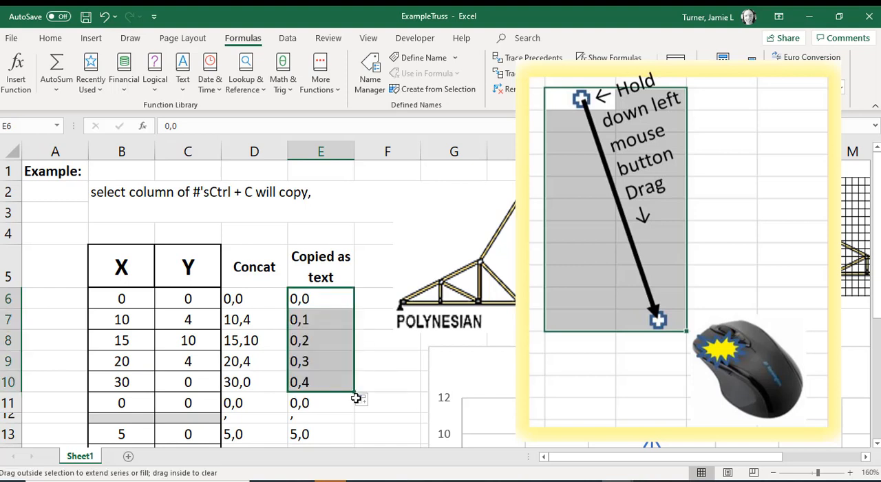
left_click(104, 16)
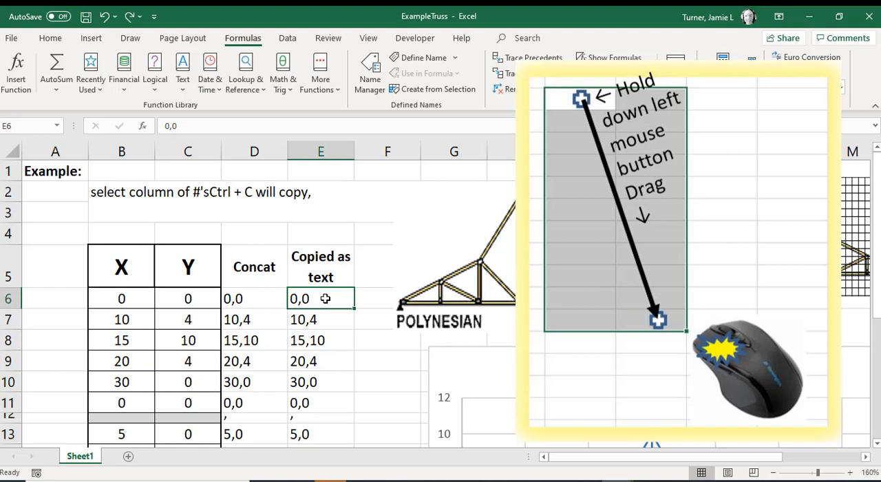
Step: Select the text coordinates in E6:E11 and copy them
left_click_drag(325, 298, 320, 398)
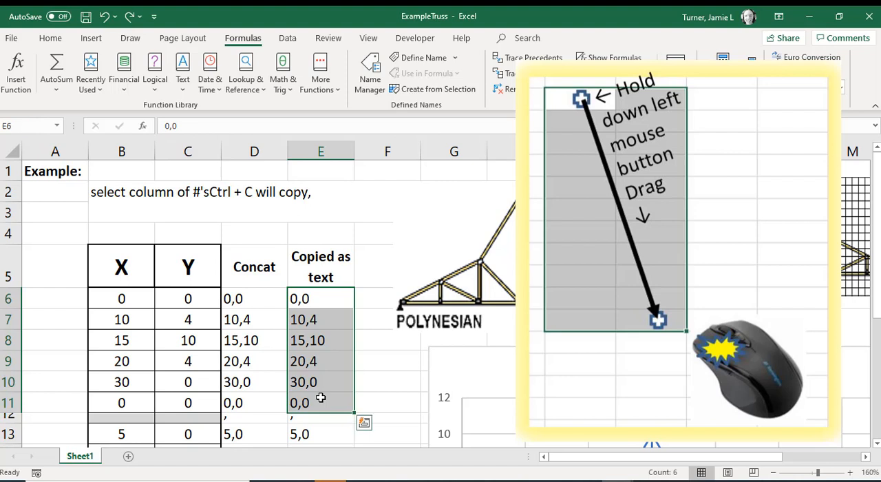
left_click(320, 299)
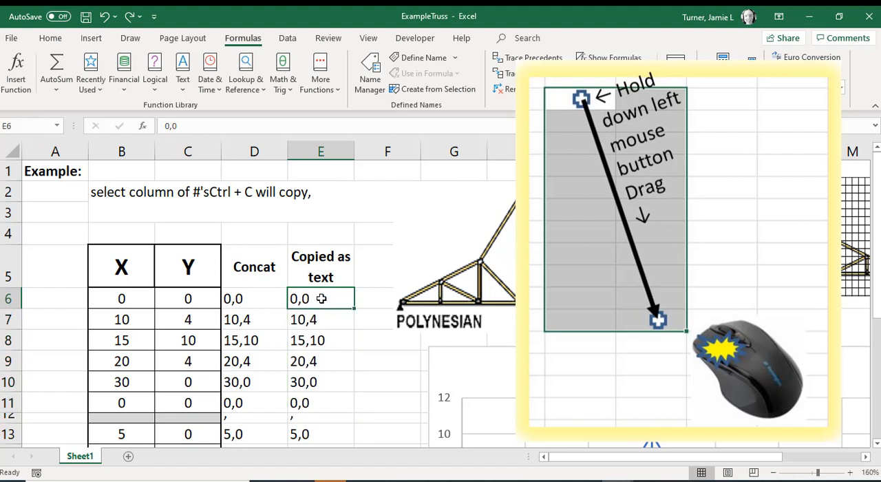
left_click_drag(321, 298, 315, 402)
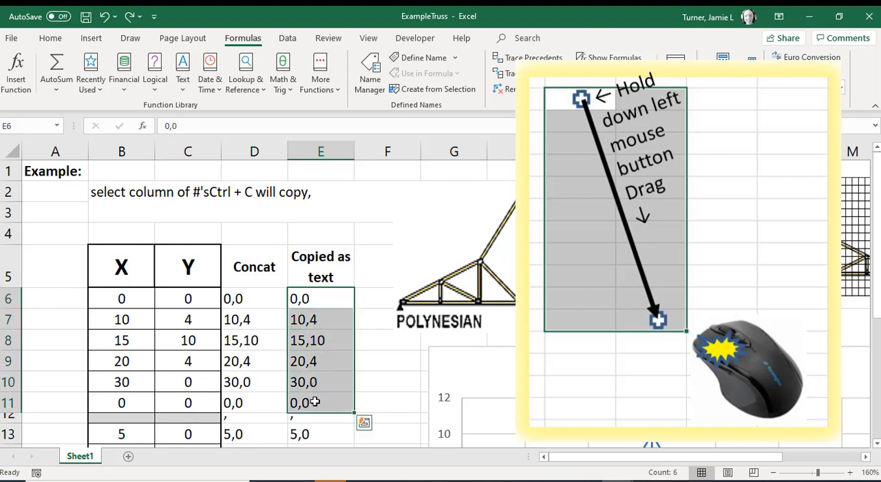
right_click(323, 342)
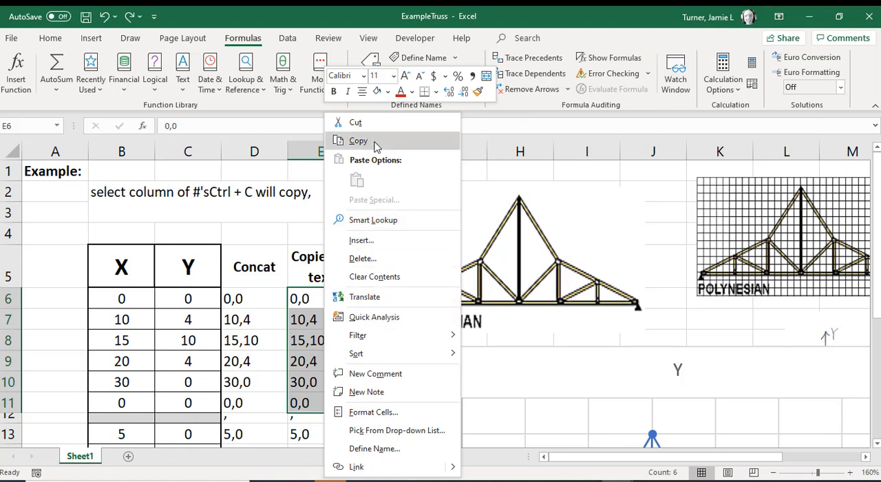
left_click(377, 145)
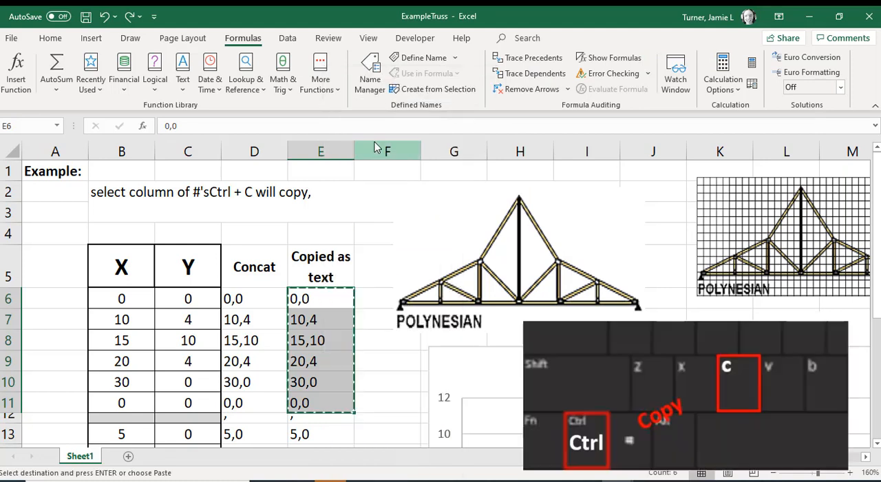
Step: Switch to Drawing1 in AutoCAD and make layer 0 current
left_click(712, 481)
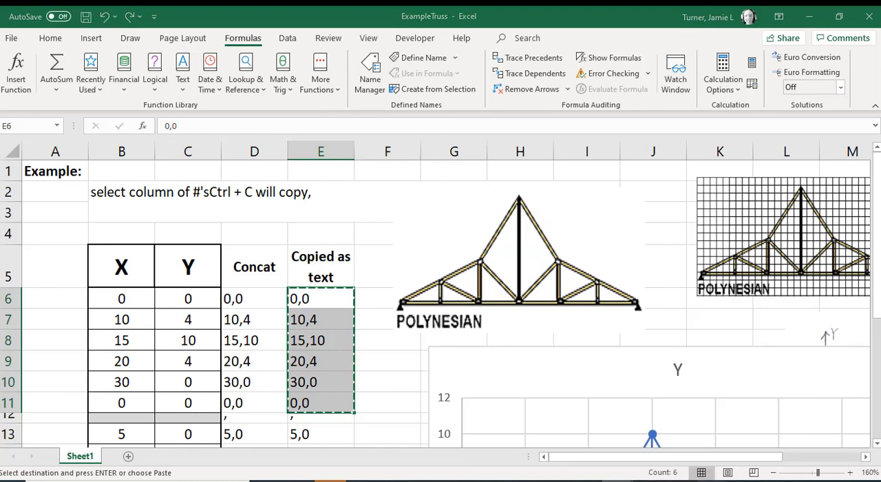
left_click(742, 461)
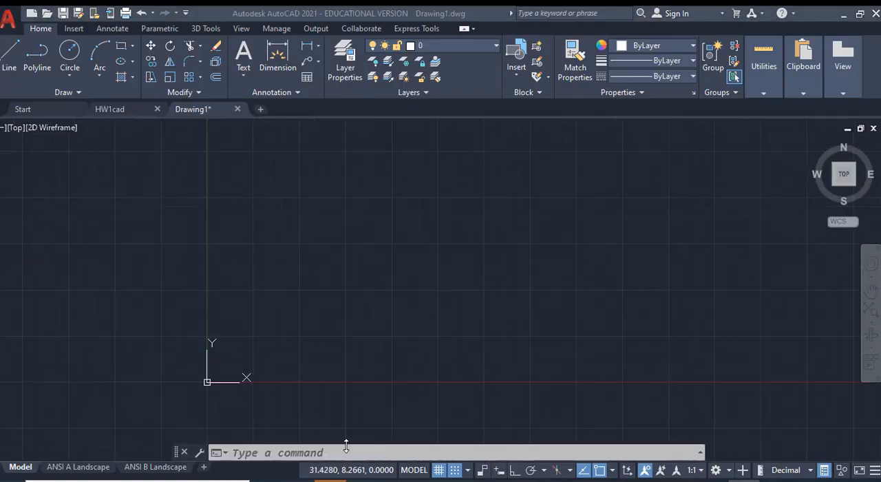
left_click(346, 449)
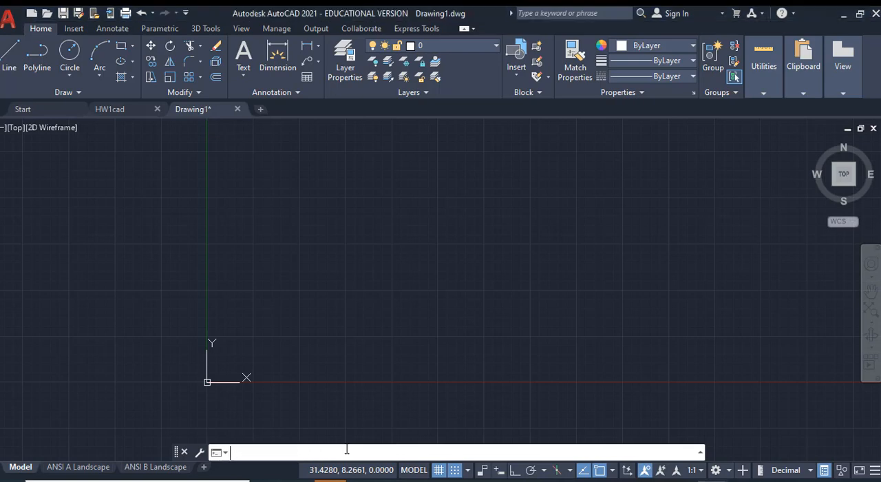
left_click(485, 43)
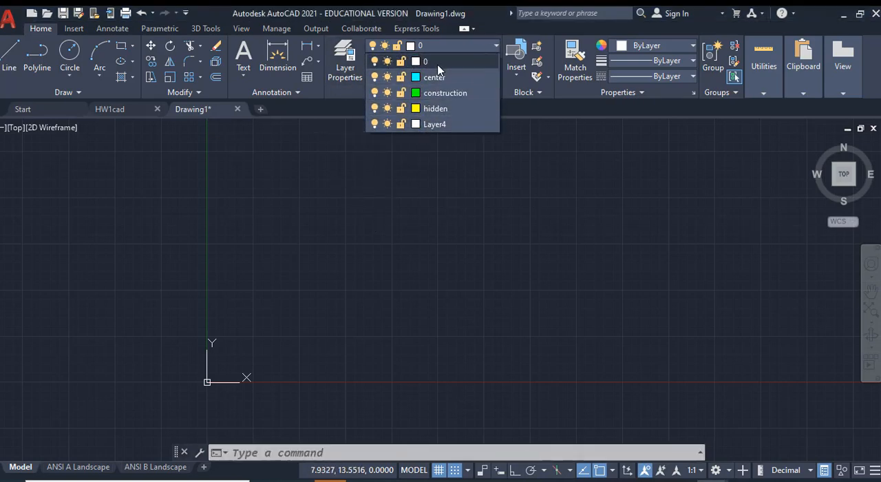
left_click(437, 64)
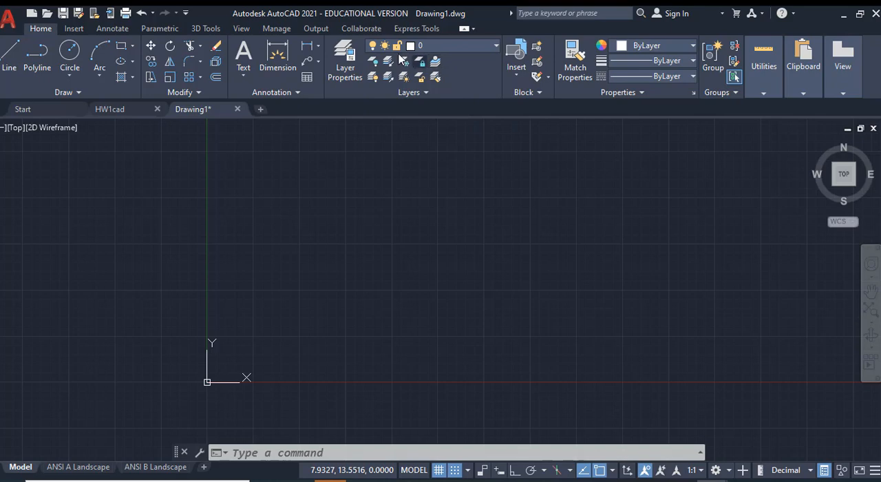
Step: Draw the truss outline with PLINE by pasting the copied coordinates 0,0; 10,4; 15,10; 20,4; 30,0; 0,0 as its points
left_click(254, 453)
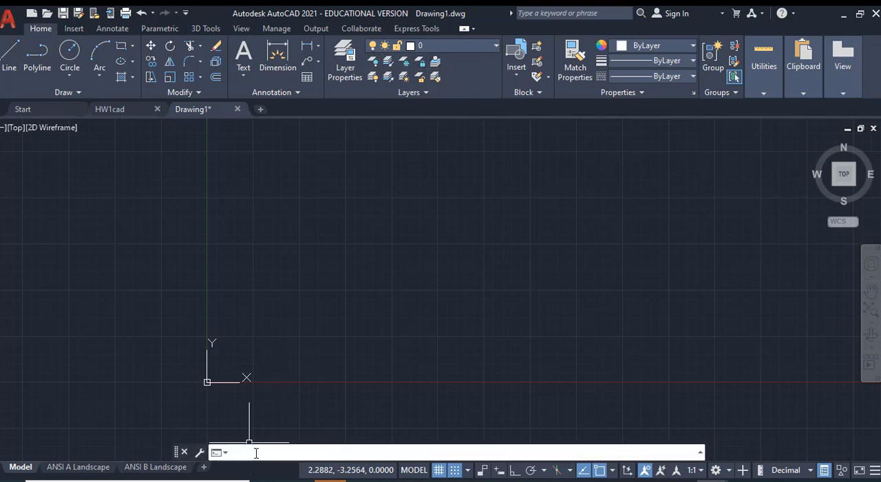
type("Plin")
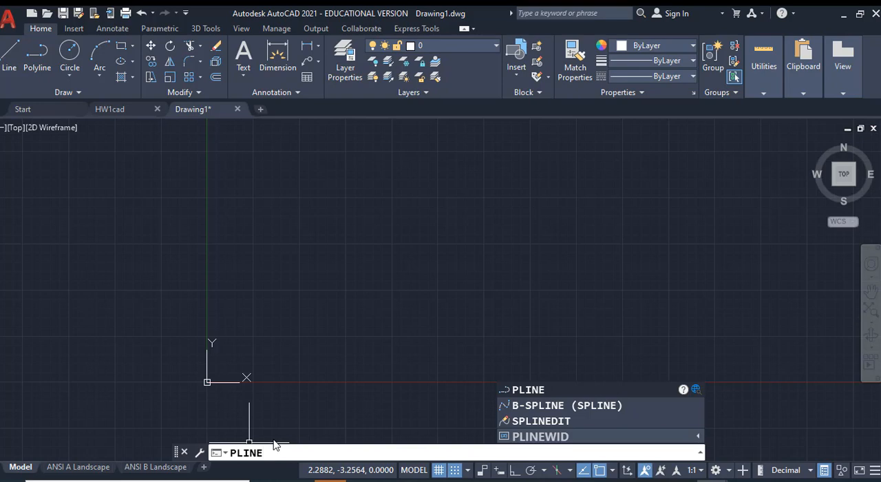
key("Return")
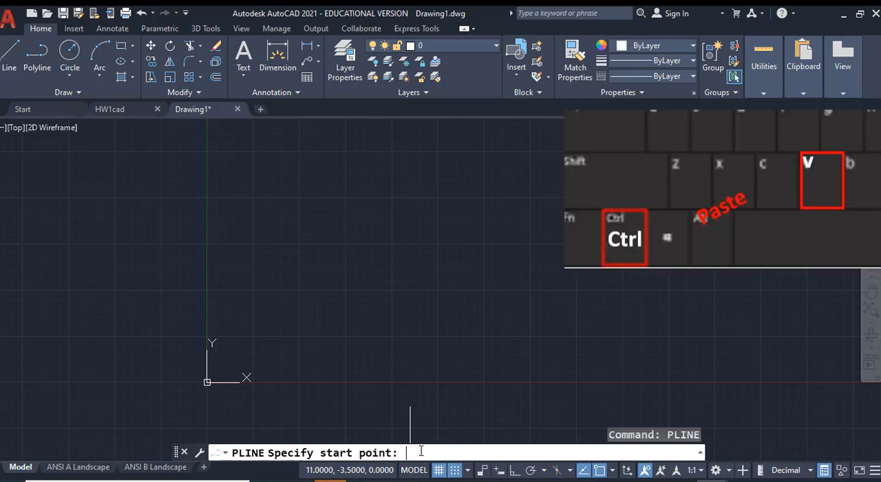
key("ctrl+v")
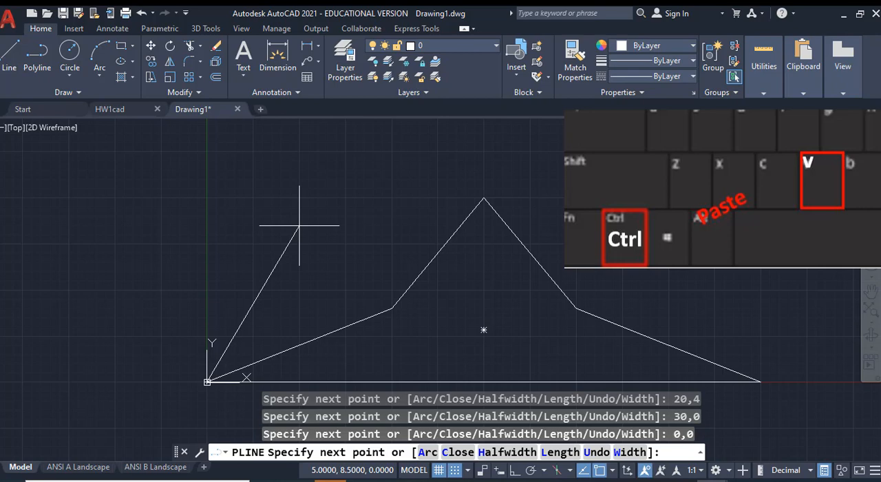
key("Return")
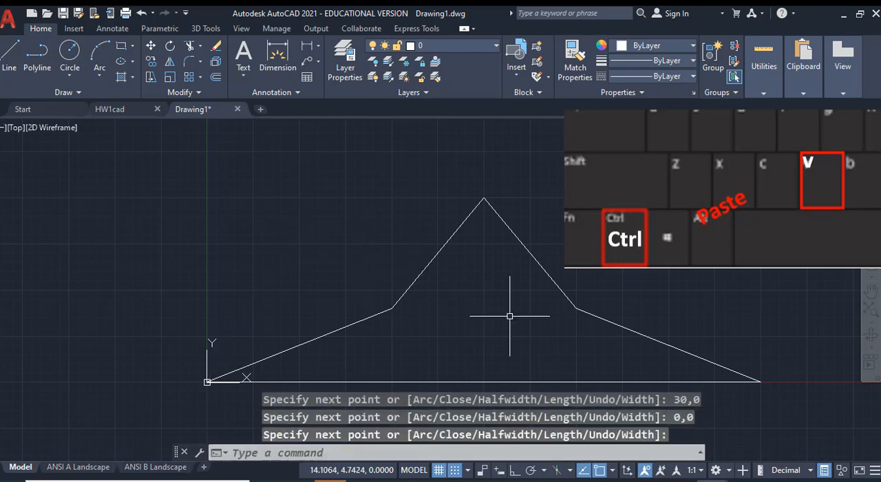
Step: Switch back to the ExampleTruss workbook in Excel and copy the text coordinates in E13:E18
mouse_move(618, 481)
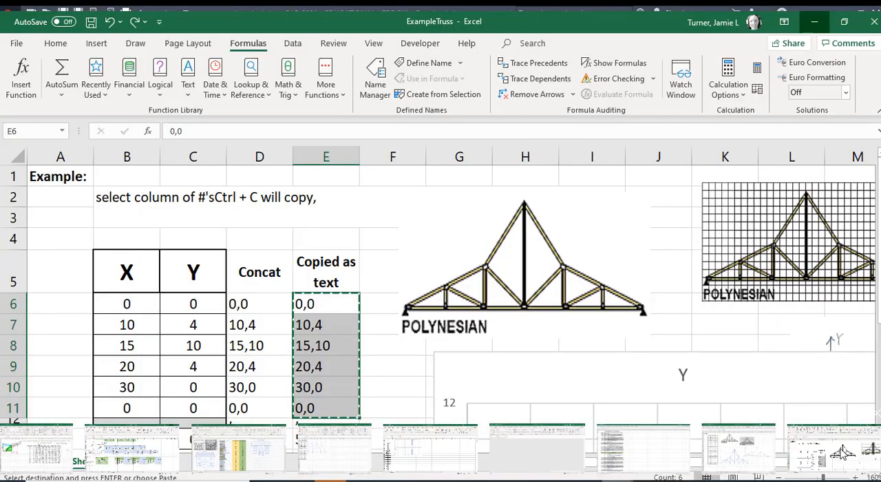
left_click(840, 449)
left_click(617, 480)
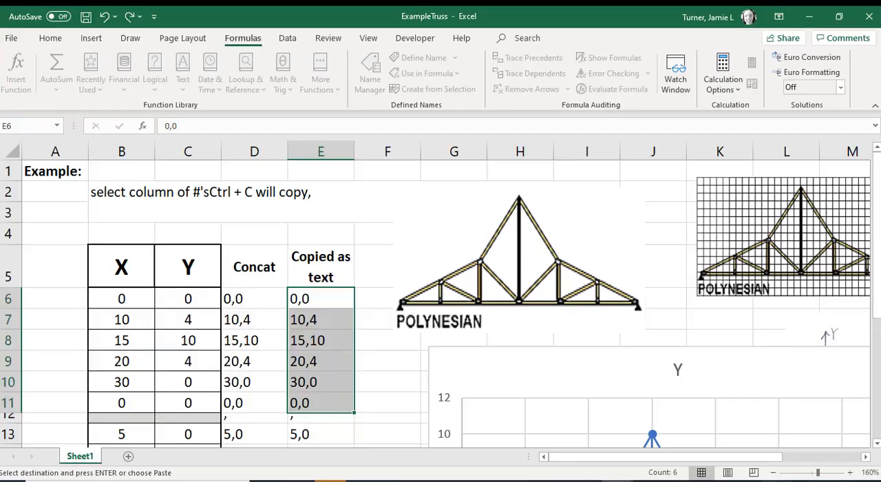
left_click(326, 394)
scroll(320, 389, "down", 2)
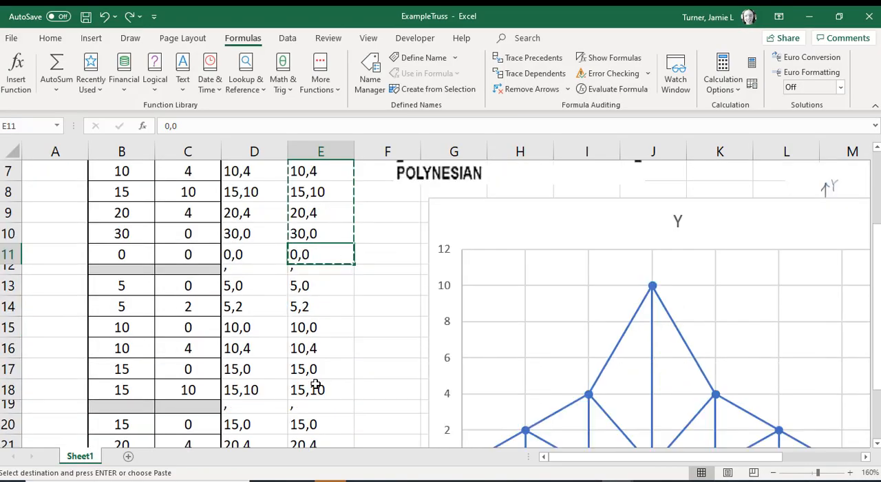
key("Escape")
left_click_drag(314, 289, 319, 385)
left_click(367, 301)
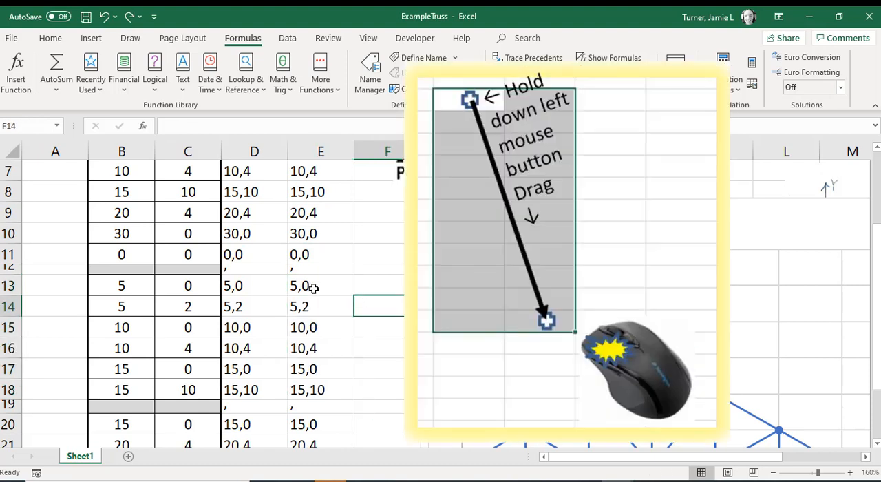
left_click(323, 285)
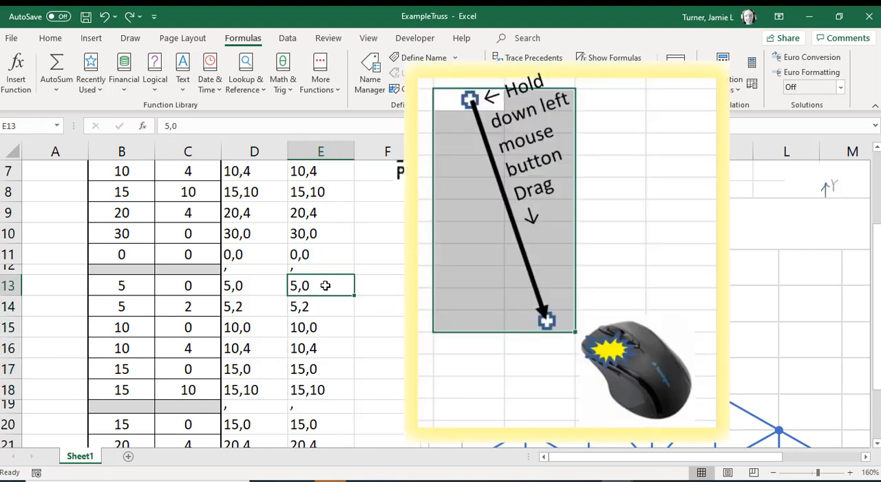
left_click_drag(323, 307, 324, 391)
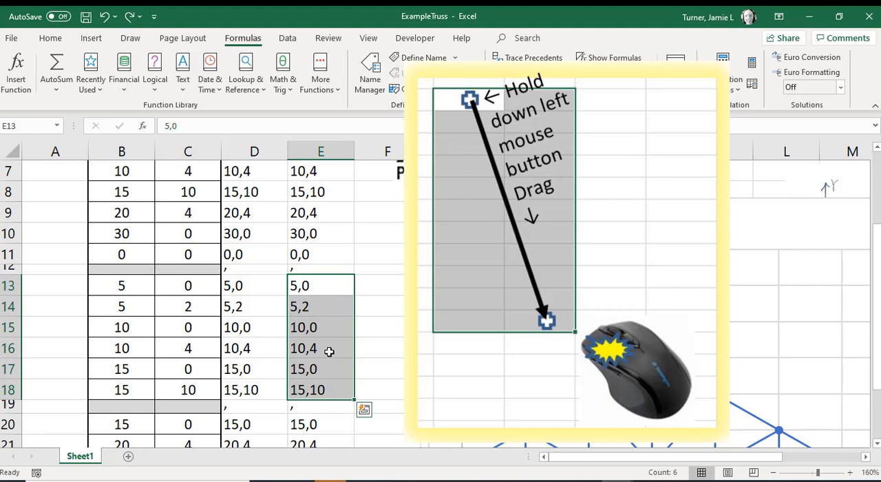
key("ctrl+c")
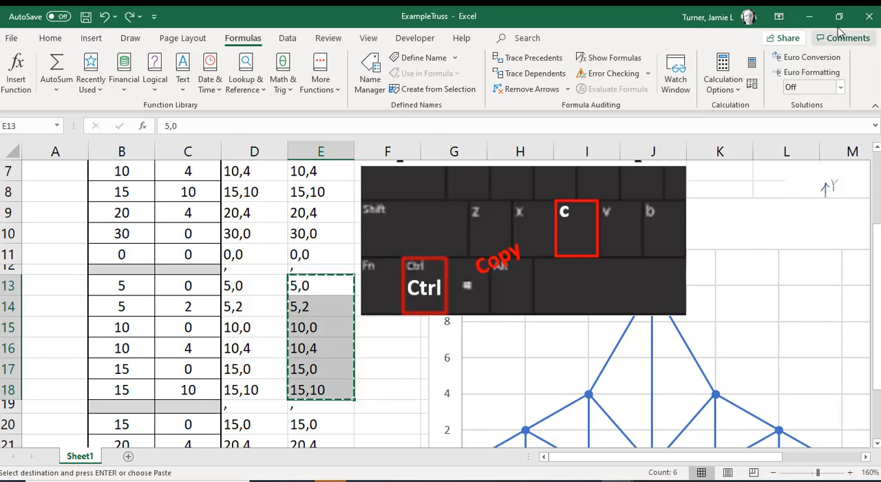
Step: Switch to Drawing1 in AutoCAD and draw the truss's left web members with PLINE by pasting the copied points 5,0; 5,2; 10,0; 10,4; 15,0; 15,10
left_click(809, 17)
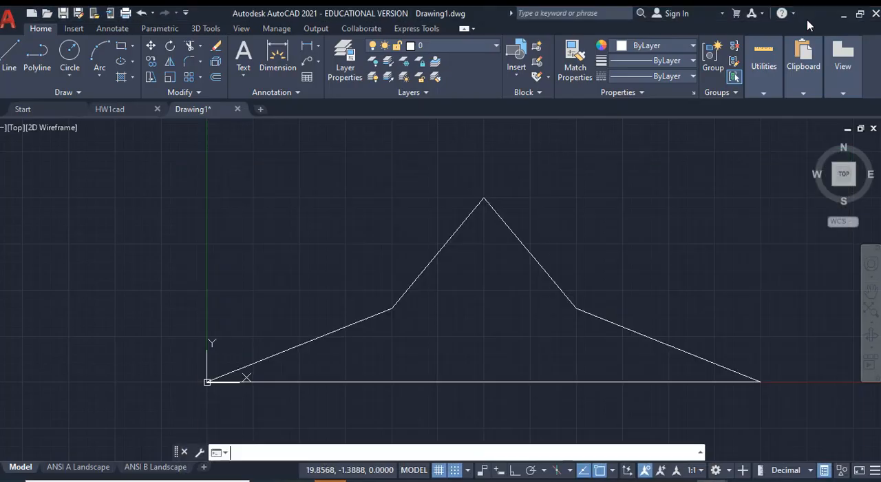
left_click(306, 451)
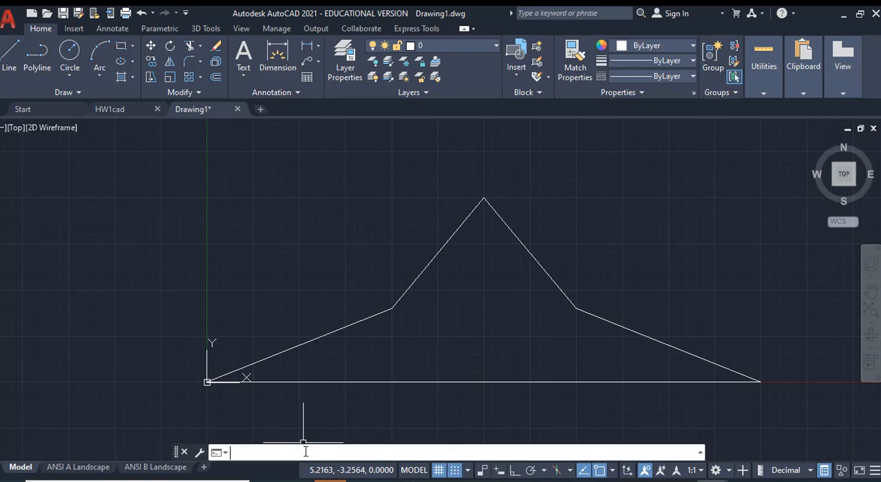
type("pline")
key("Return")
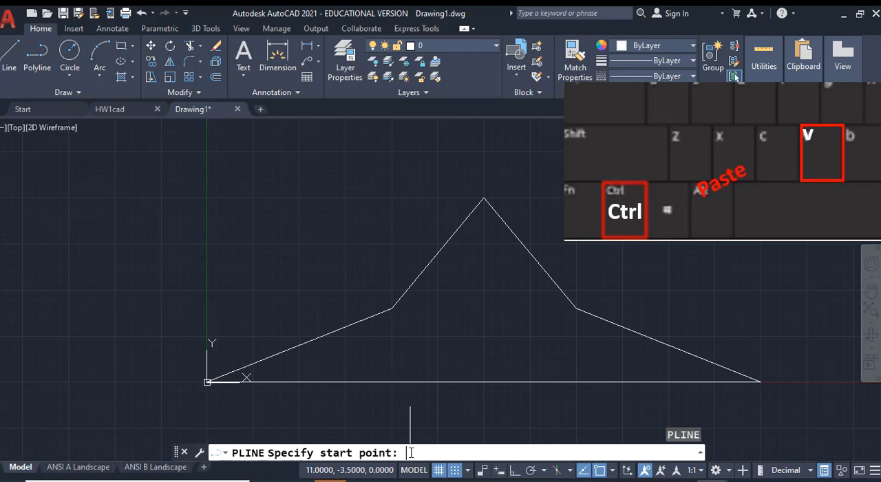
key("ctrl+v")
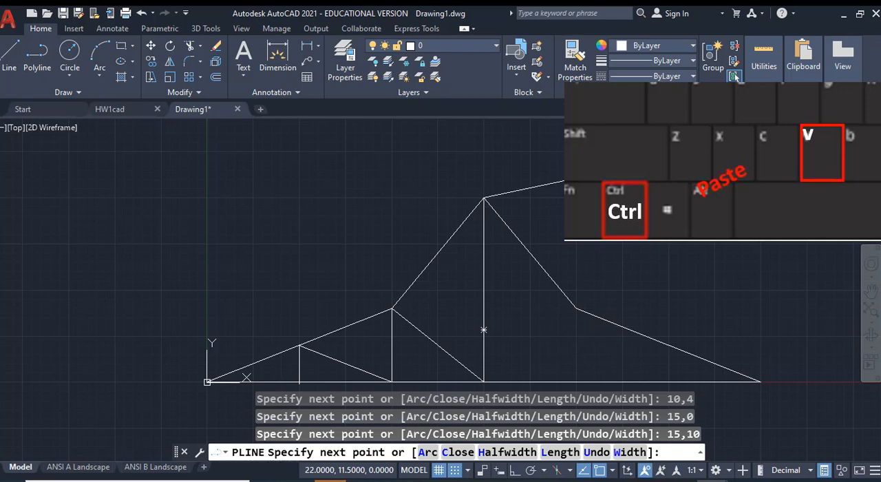
key("Return")
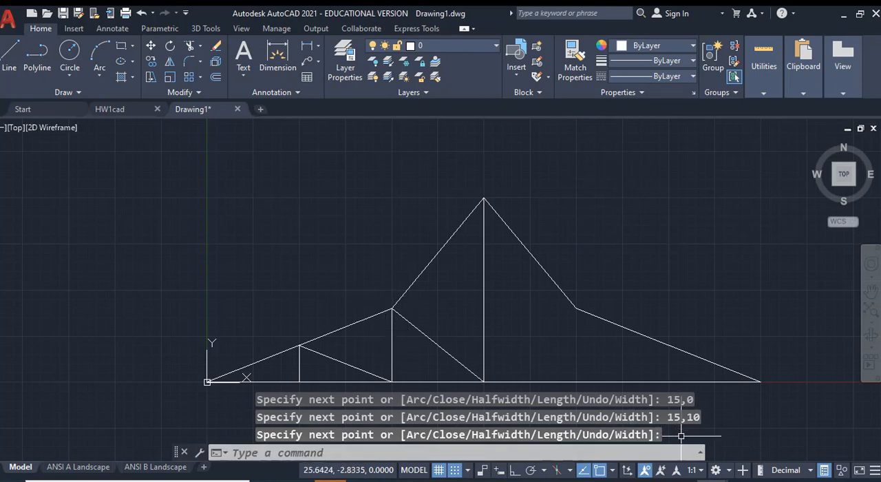
Step: Check the entered polyline points in the command history, and switch Dynamic Input on and back off
left_click(700, 453)
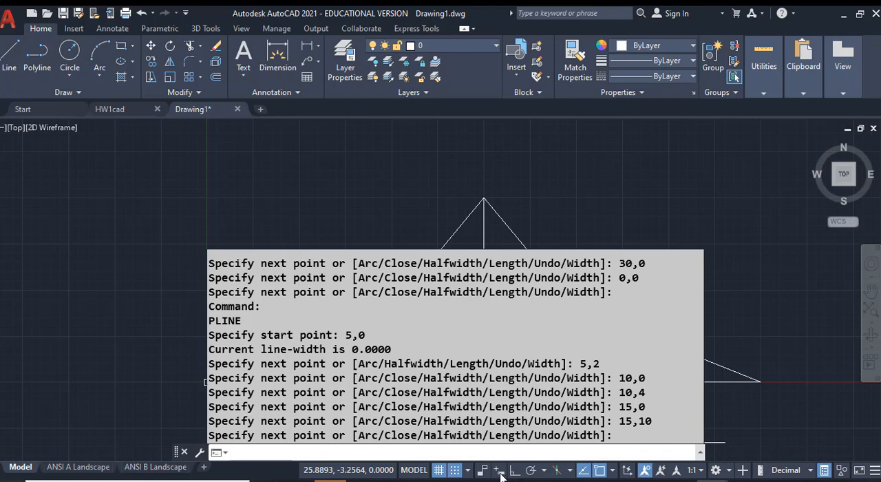
key("F2")
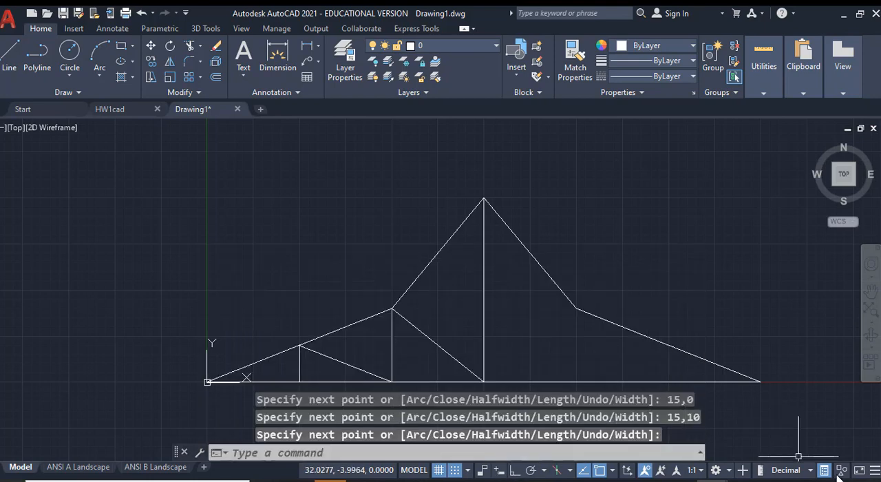
left_click(872, 471)
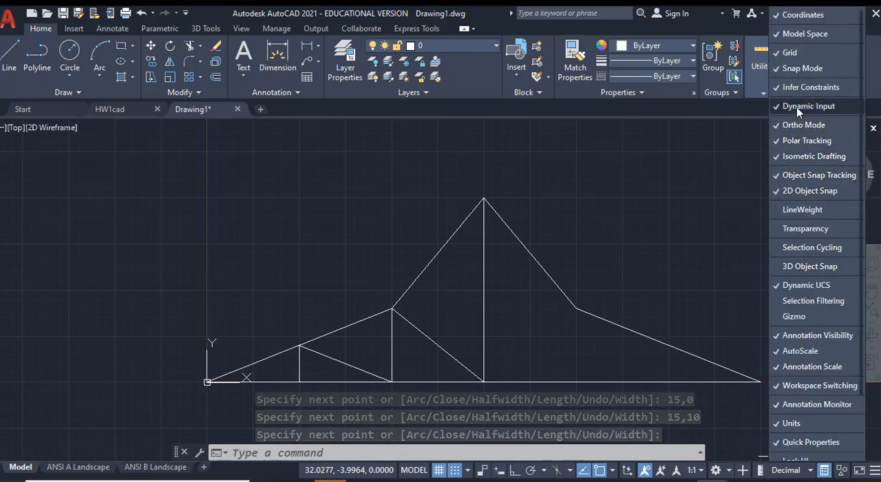
left_click(499, 471)
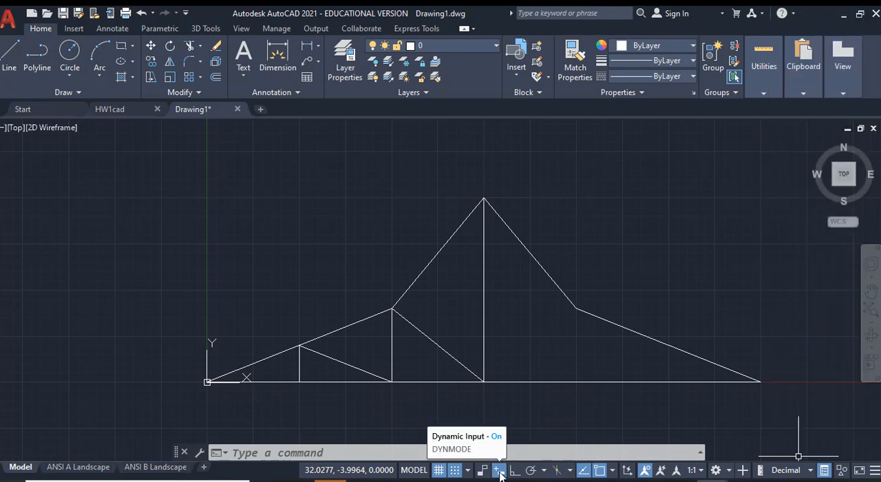
left_click(500, 471)
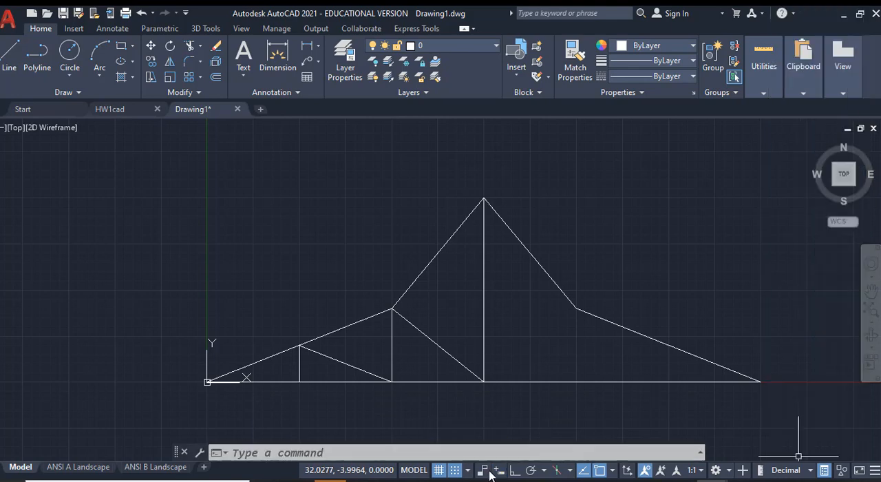
left_click(493, 451)
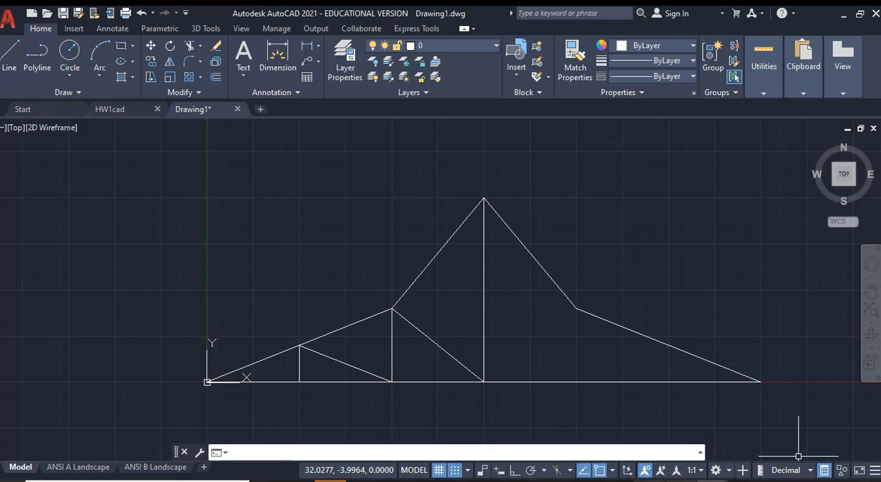
Step: Switch to the ExampleTruss workbook in Excel and copy the last group of text coordinates in E20:E24
left_click(617, 479)
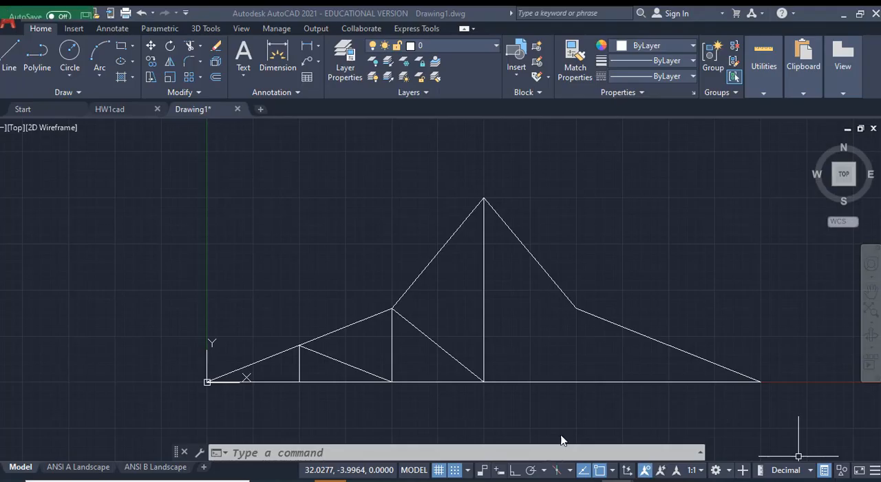
left_click(563, 440)
left_click(321, 395)
scroll(321, 394, "down", 2)
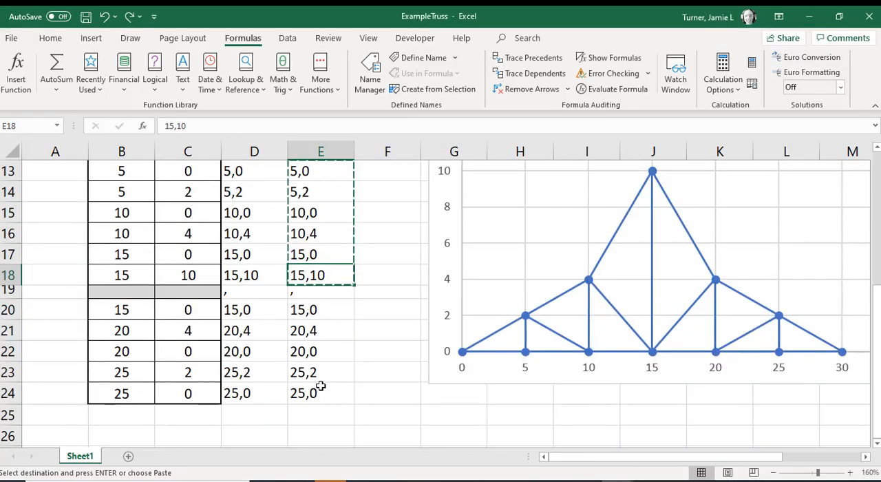
left_click(323, 351)
left_click(331, 310)
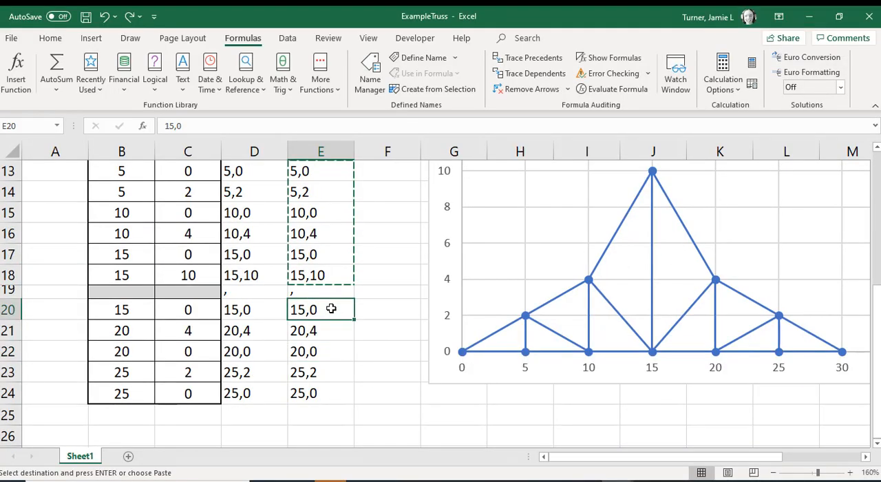
key("Escape")
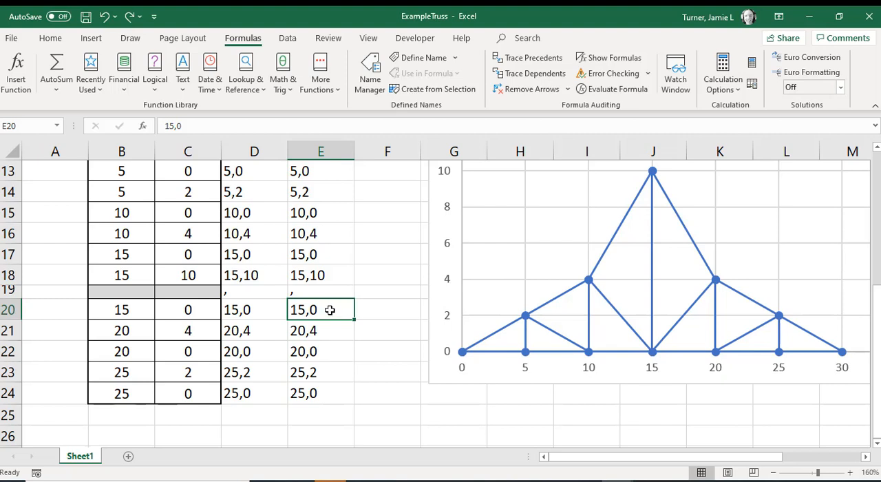
left_click_drag(330, 311, 318, 391)
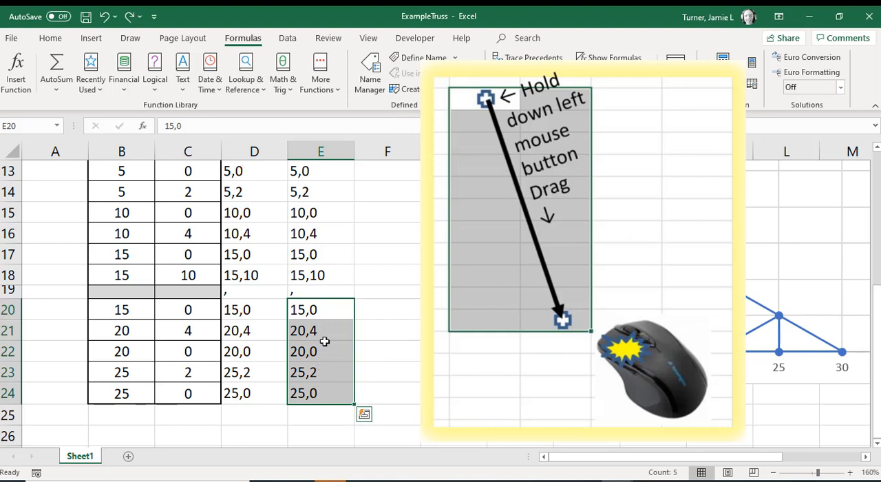
right_click(324, 339)
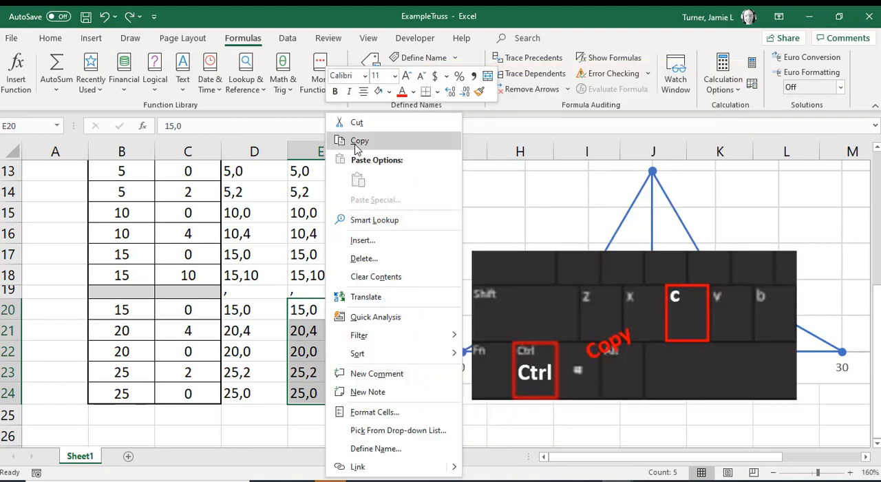
left_click(356, 141)
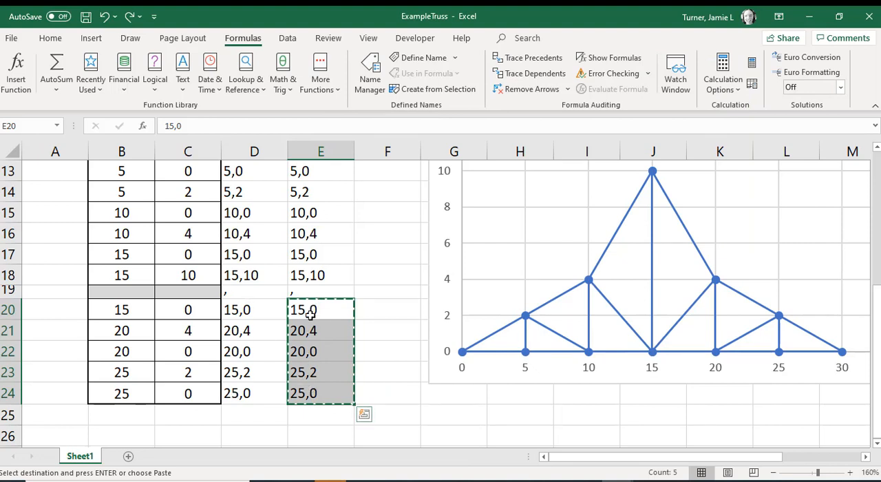
Step: Return to Drawing1 in AutoCAD and draw the truss's right web members with PLINE by pasting the copied points 15,0; 20,4; 20,0; 25,2; 25,0
left_click(810, 17)
left_click(350, 455)
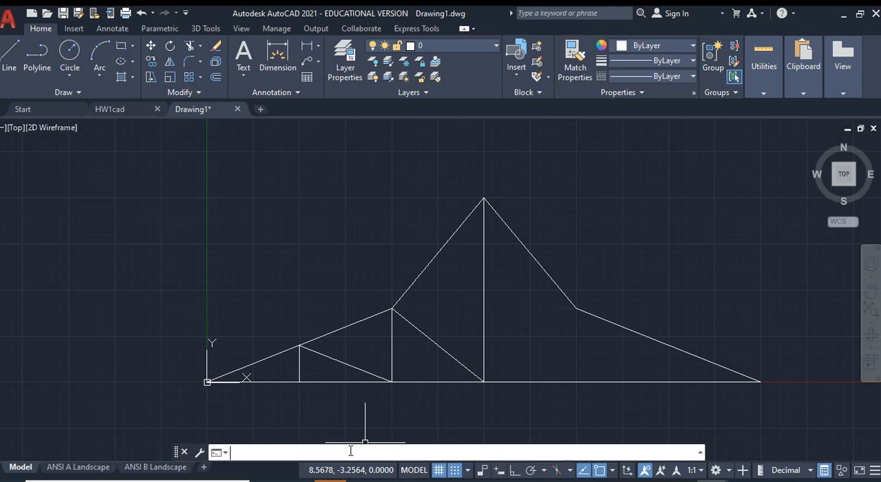
type("pl")
key("Return")
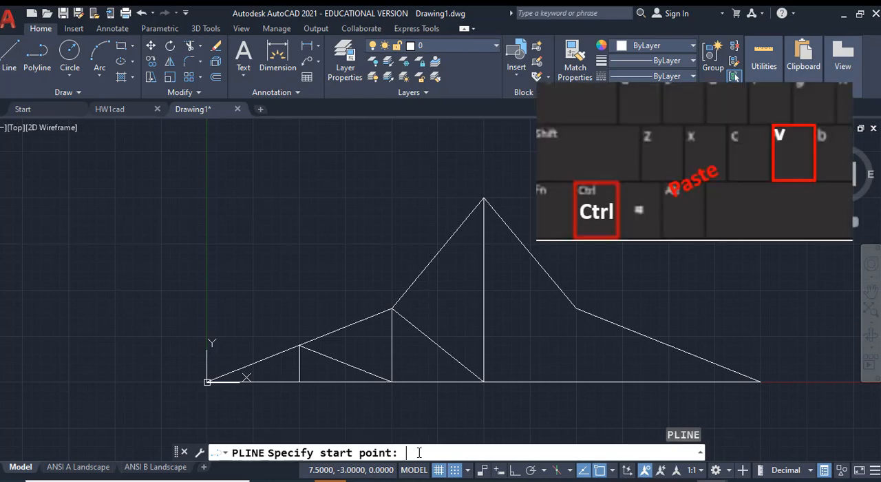
key("ctrl+v")
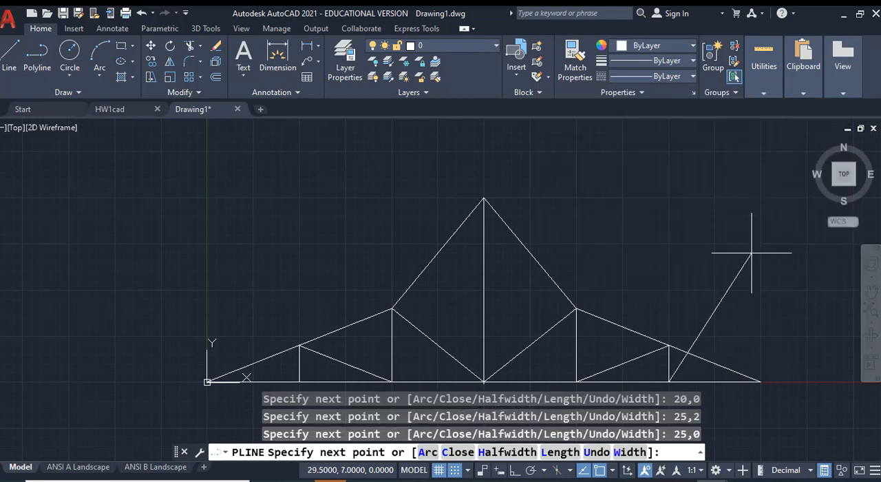
key("Return")
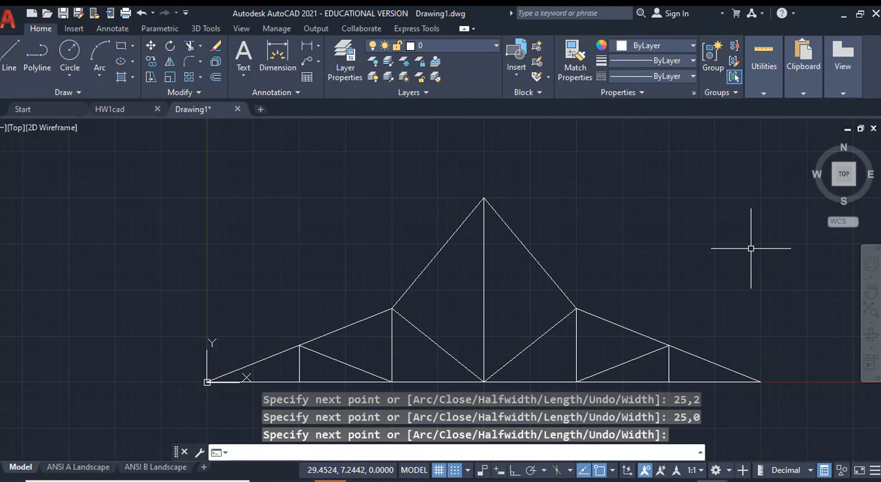
left_click(701, 452)
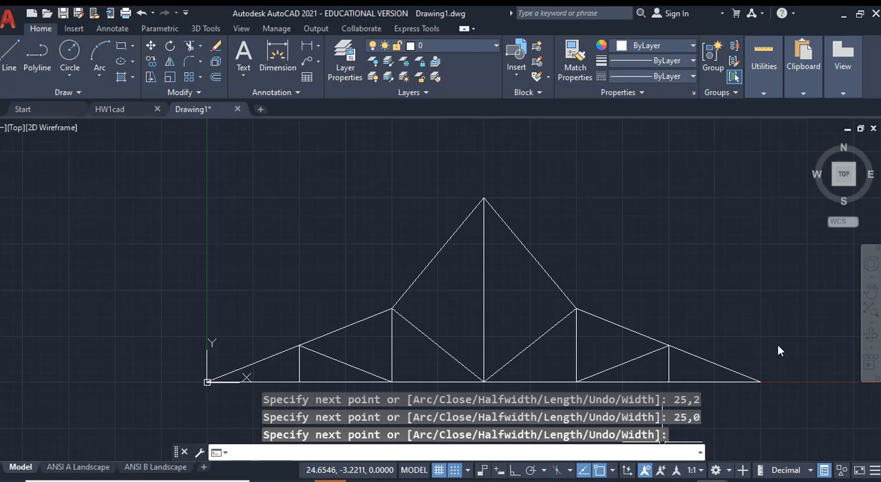
Step: Switch back to the ExampleTruss workbook in Excel and examine the X and Y coordinates in B20:C24 against the truss chart
left_click(617, 481)
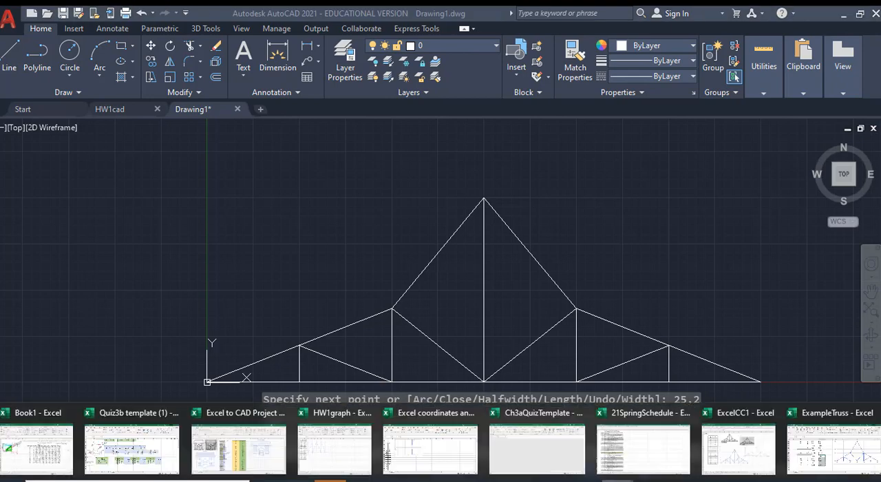
left_click(821, 455)
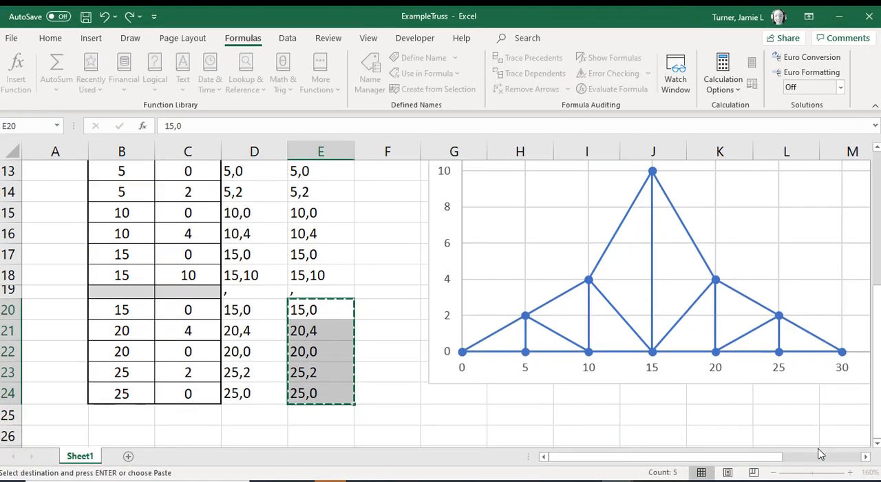
left_click(403, 411)
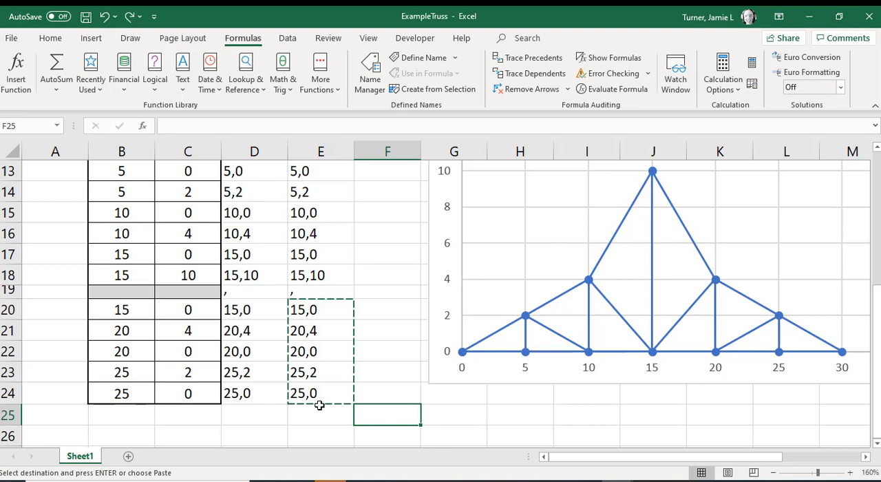
left_click(121, 315)
left_click(172, 316)
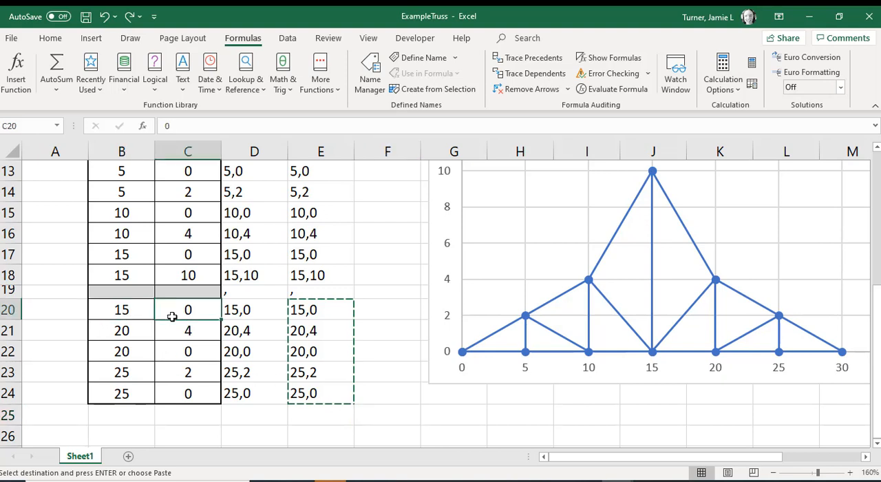
left_click(122, 337)
left_click(178, 337)
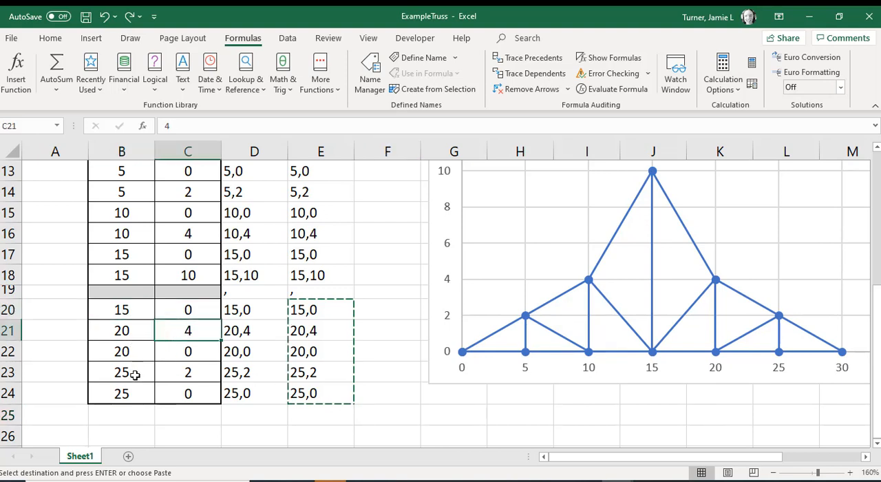
left_click(134, 374)
left_click(164, 391)
left_click(130, 390)
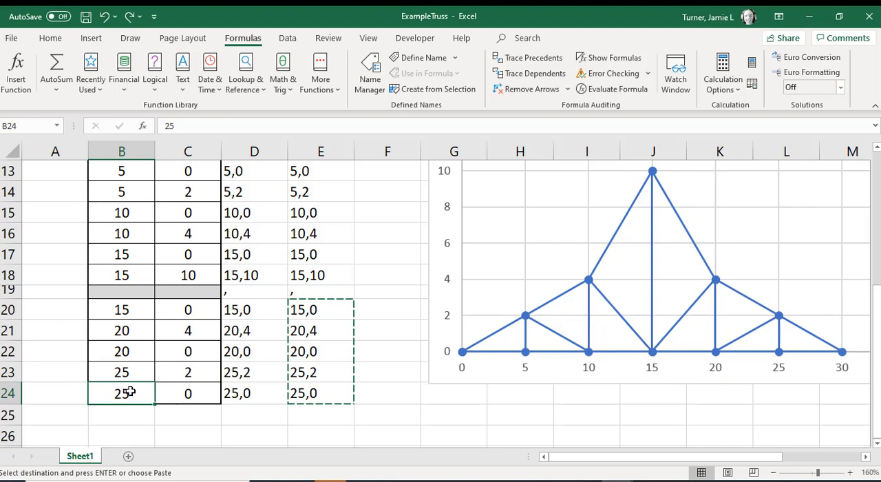